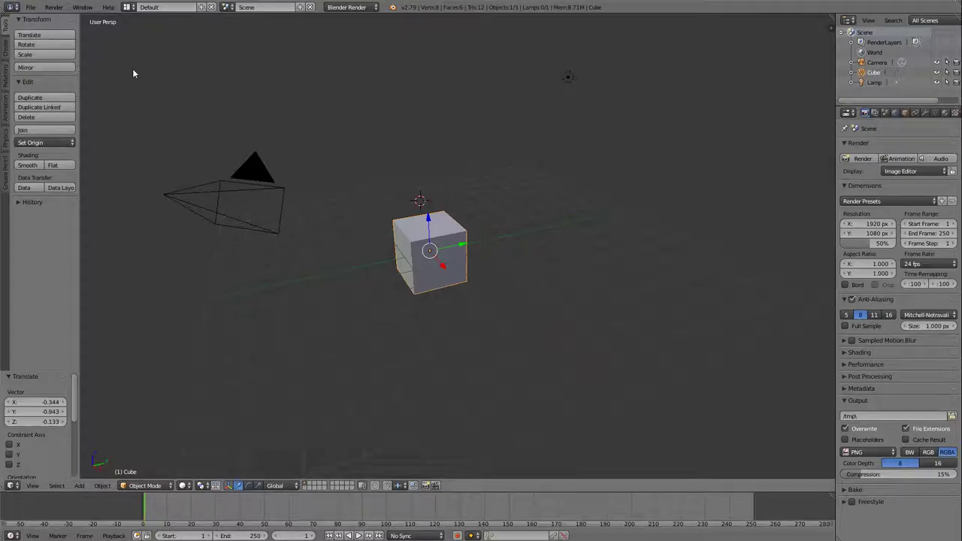
# Step: Set Select With to Left in the input user preferences and close the preferences window
pyautogui.click(34, 9)
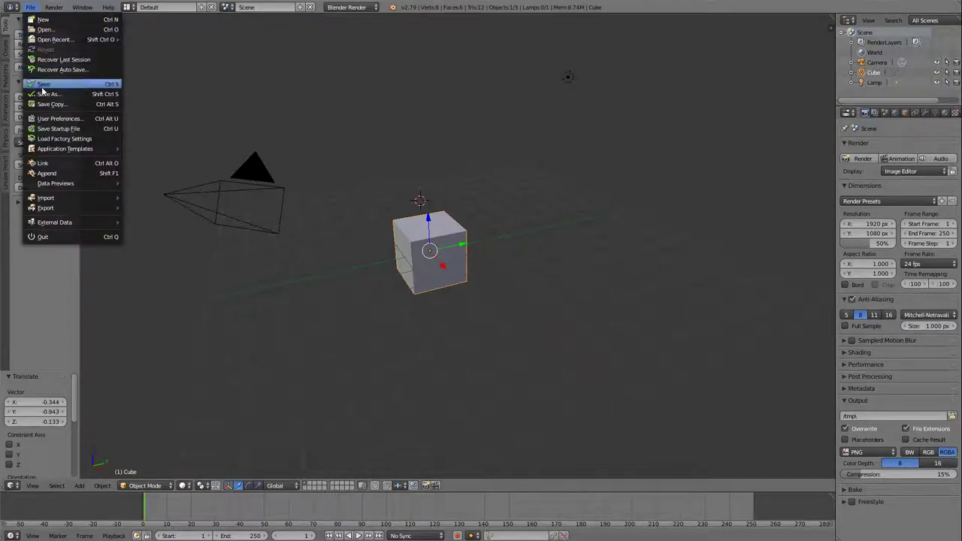
pyautogui.click(52, 119)
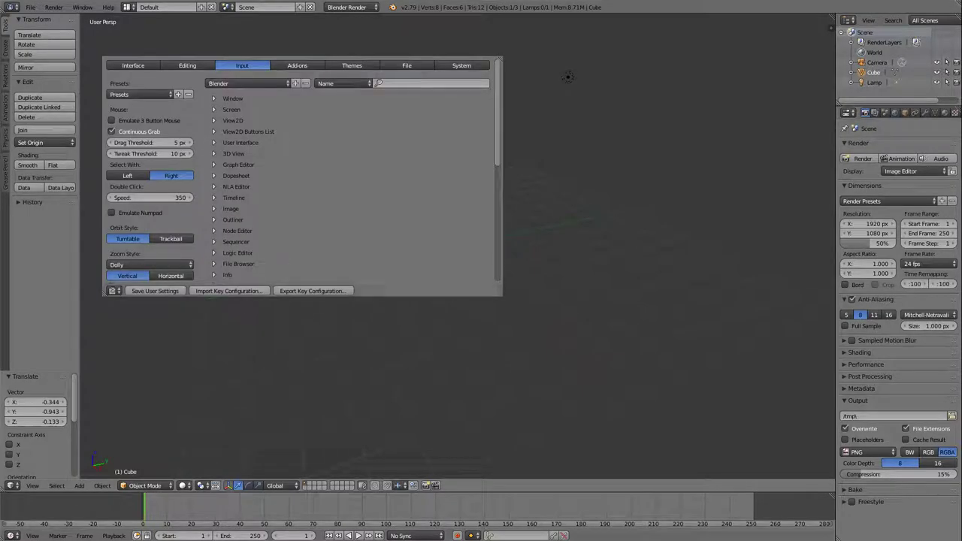
pyautogui.click(188, 65)
pyautogui.click(234, 67)
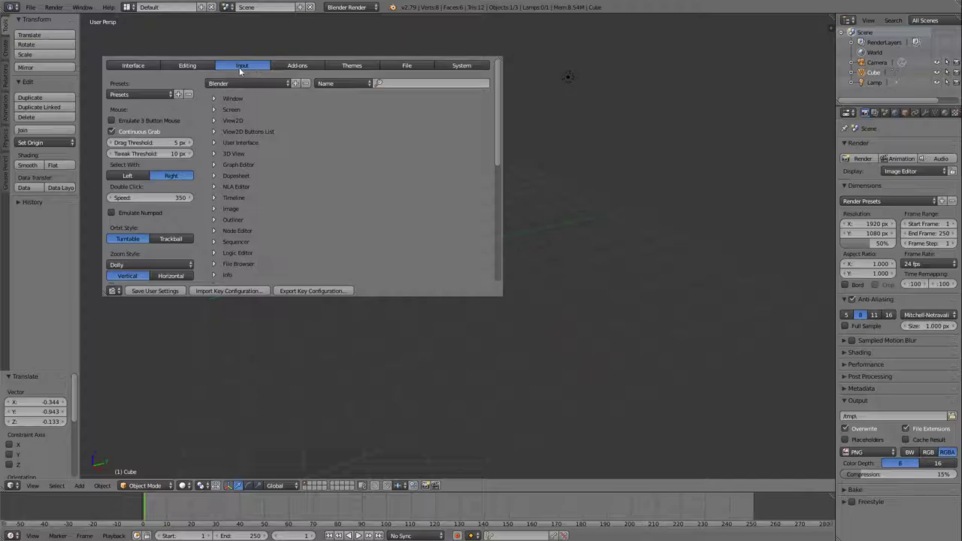
pyautogui.click(128, 178)
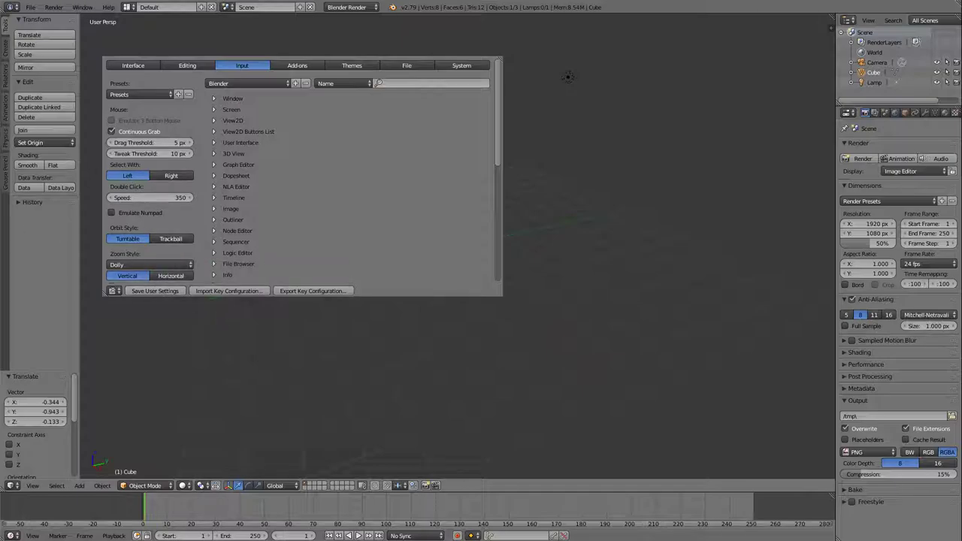
pyautogui.hotkey('alt', 'F4')
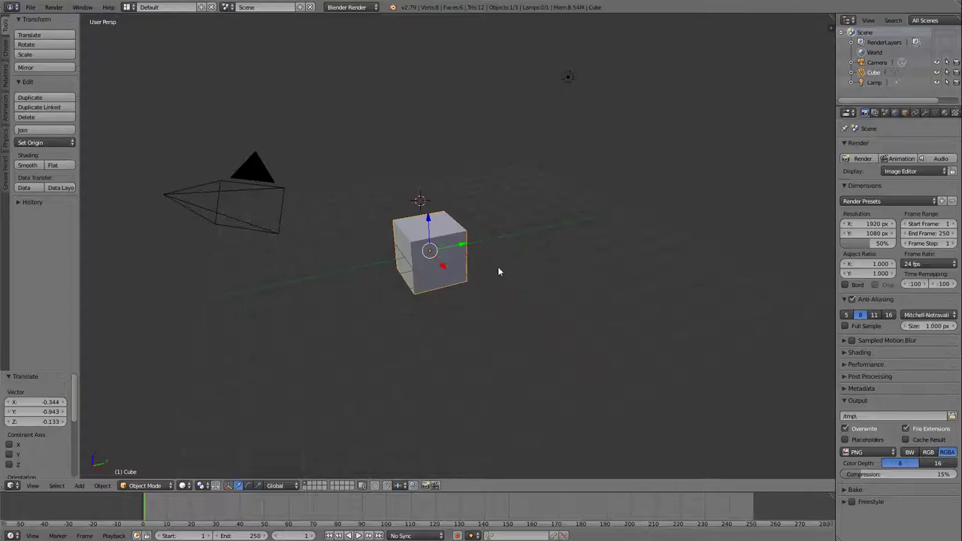
# Step: Place the 3D cursor at several points around the cube, ending in the empty space to the lower right of it
pyautogui.click(624, 372)
pyautogui.click(625, 243)
pyautogui.click(539, 170)
pyautogui.click(321, 236)
pyautogui.click(294, 369)
pyautogui.click(446, 370)
pyautogui.click(571, 342)
# Step: Toggle the selection of all objects and leave everything in the scene deselected
pyautogui.press('a')
pyautogui.press('a')
pyautogui.press('a')
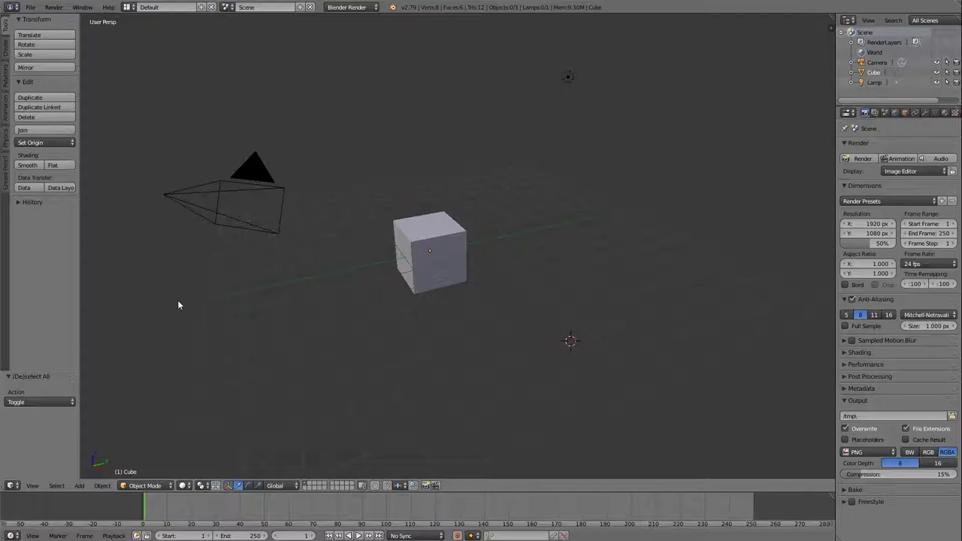
# Step: Switch the render engine to Cycles Render
pyautogui.click(363, 8)
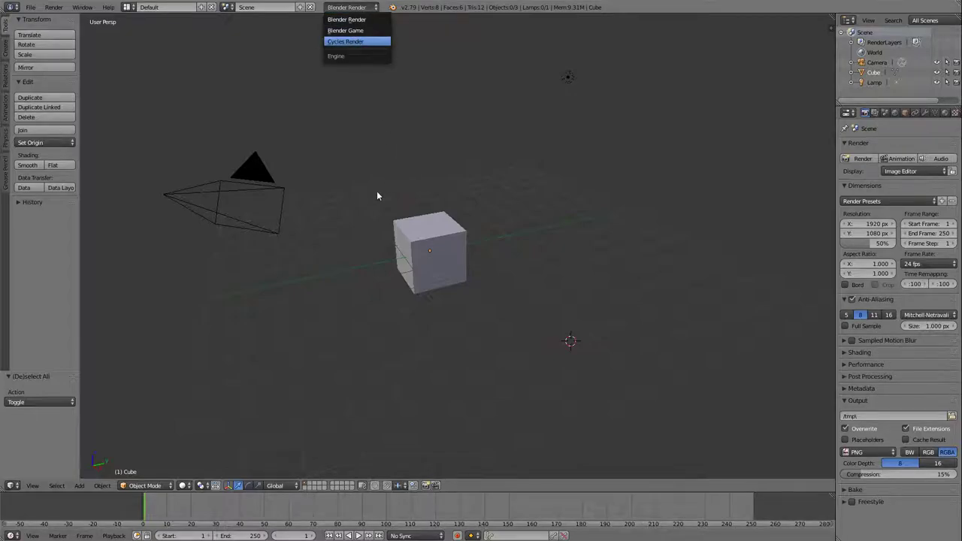
pyautogui.press('Return')
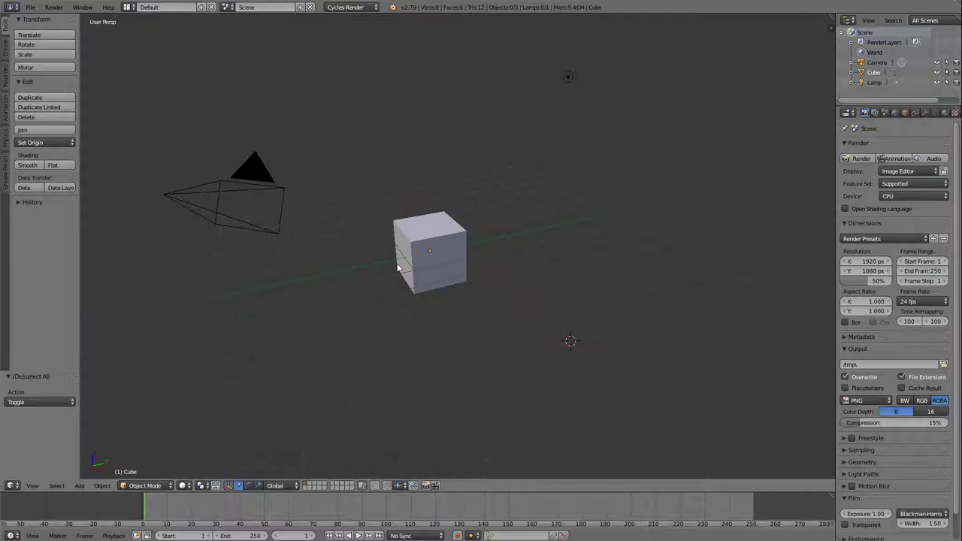
# Step: Zoom the 3D view in and out repeatedly to examine the cube from near and far
pyautogui.scroll(3, 424, 305)
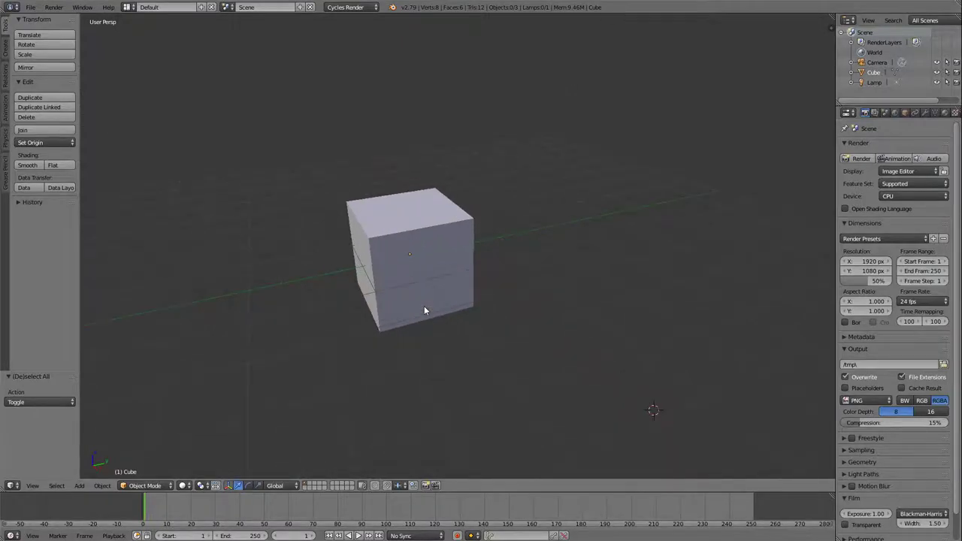
pyautogui.scroll(3, 424, 306)
pyautogui.scroll(-3, 424, 306)
pyautogui.scroll(2, 424, 306)
pyautogui.scroll(-3, 424, 306)
pyautogui.scroll(3, 424, 306)
pyautogui.scroll(-2, 424, 306)
pyautogui.scroll(1, 199, 248)
pyautogui.scroll(-1, 310, 210)
pyautogui.scroll(4, 82, 218)
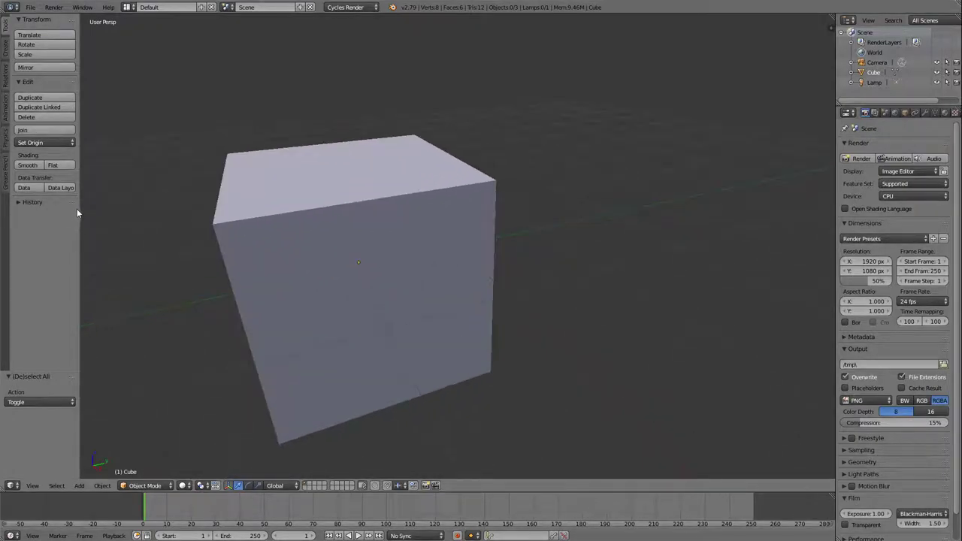
pyautogui.scroll(-4, 112, 169)
pyautogui.scroll(4, 656, 318)
pyautogui.scroll(-2, 655, 319)
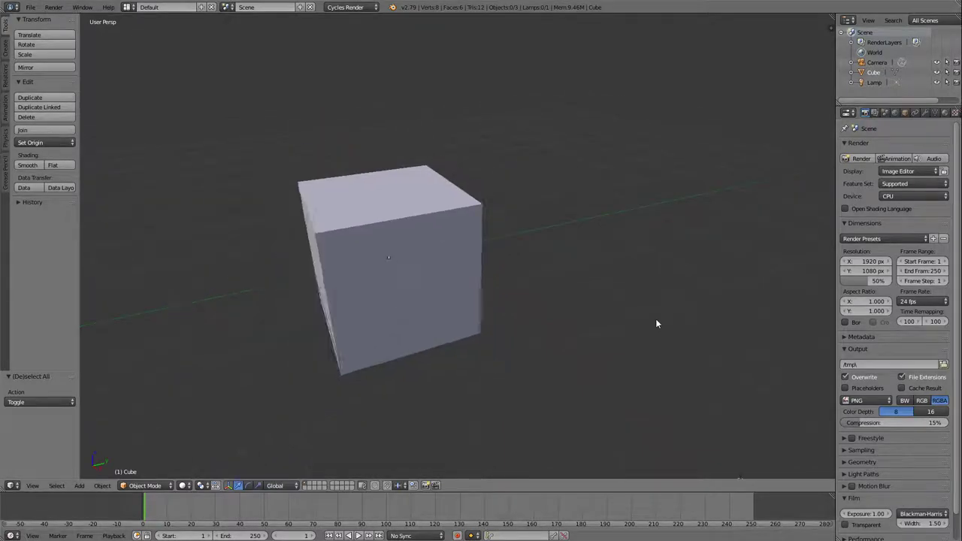
pyautogui.scroll(-2, 655, 319)
pyautogui.scroll(4, 145, 264)
pyautogui.scroll(-5, 415, 251)
pyautogui.scroll(5, 719, 233)
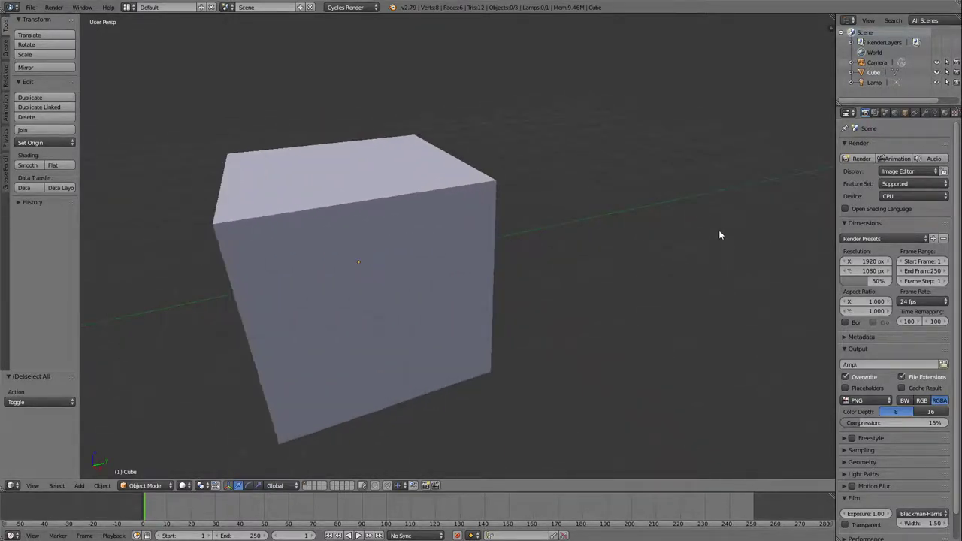
pyautogui.scroll(-2, 718, 231)
pyautogui.scroll(-1, 445, 251)
pyautogui.scroll(1, 448, 238)
pyautogui.scroll(1, 490, 172)
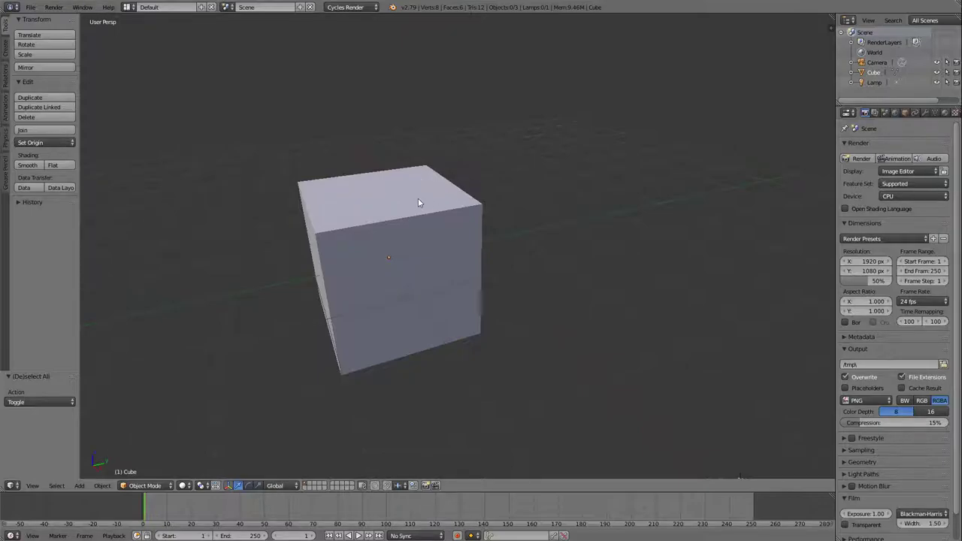
# Step: Orbit the 3D view around the cube to look at its sides from different angles
pyautogui.moveTo(492, 172); pyautogui.dragTo(571, 159, button='middle')
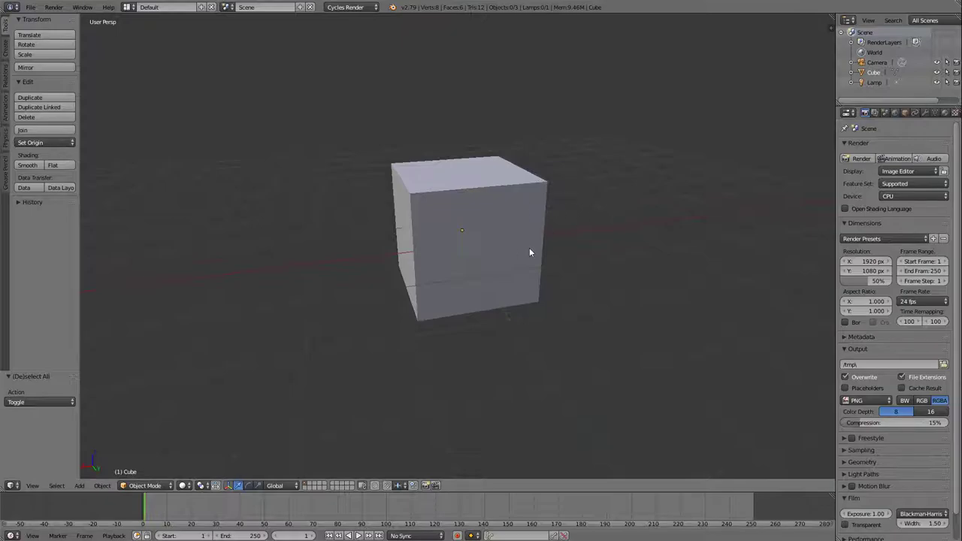
pyautogui.moveTo(267, 200); pyautogui.dragTo(417, 173, button='middle')
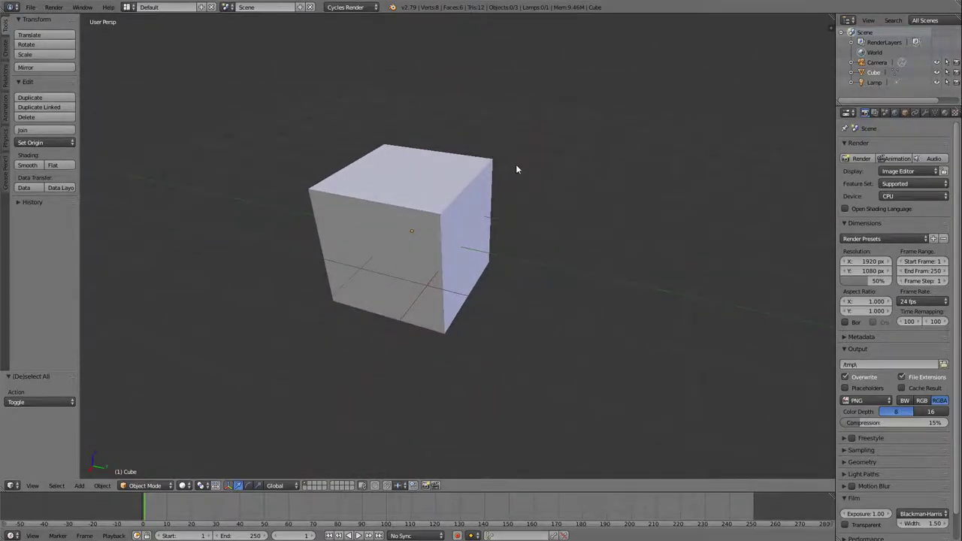
pyautogui.moveTo(524, 176); pyautogui.dragTo(580, 185, button='middle')
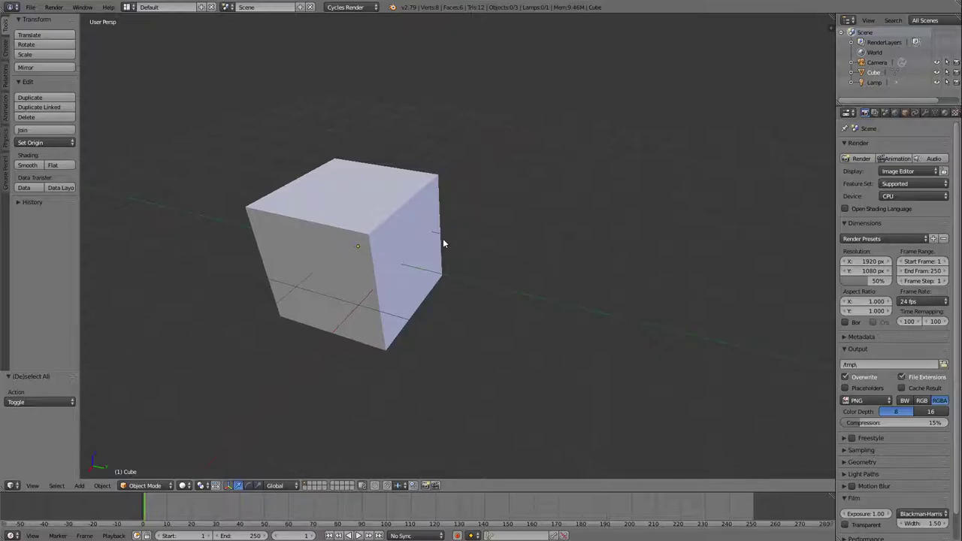
pyautogui.moveTo(436, 256); pyautogui.dragTo(492, 227, button='middle')
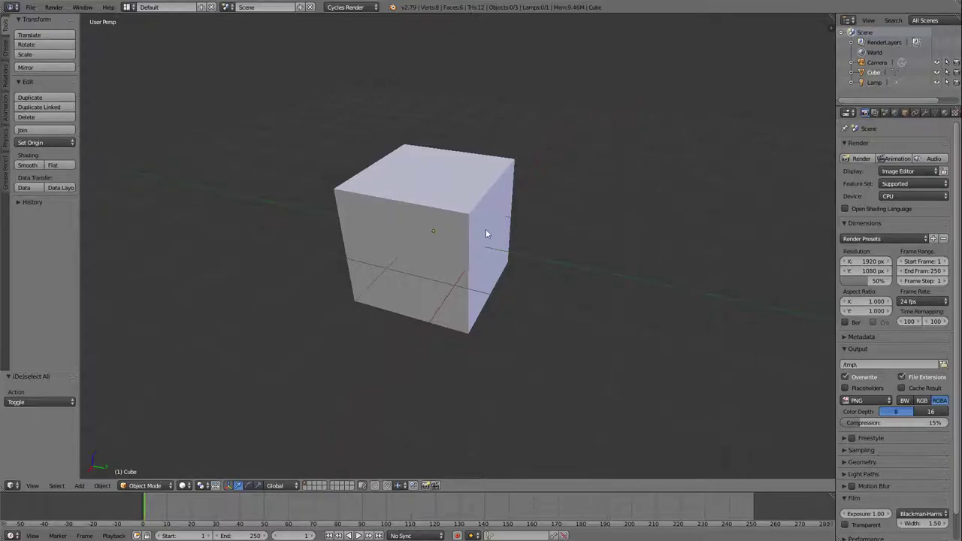
pyautogui.moveTo(486, 234); pyautogui.dragTo(559, 219, button='middle')
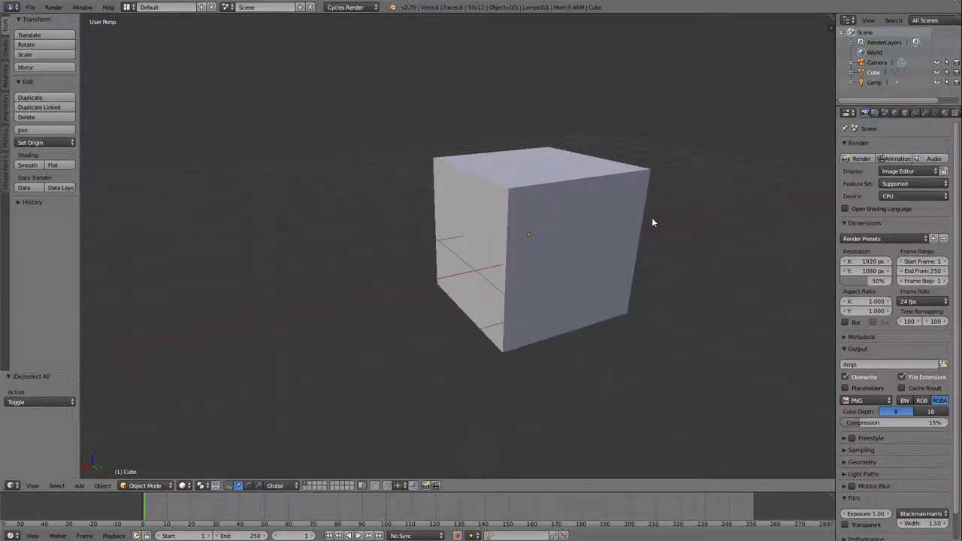
pyautogui.moveTo(652, 222)
pyautogui.mouseDown(button='middle')
pyautogui.moveTo(689, 208)
pyautogui.moveTo(593, 241)
pyautogui.moveTo(641, 212)
pyautogui.mouseUp(button='middle')
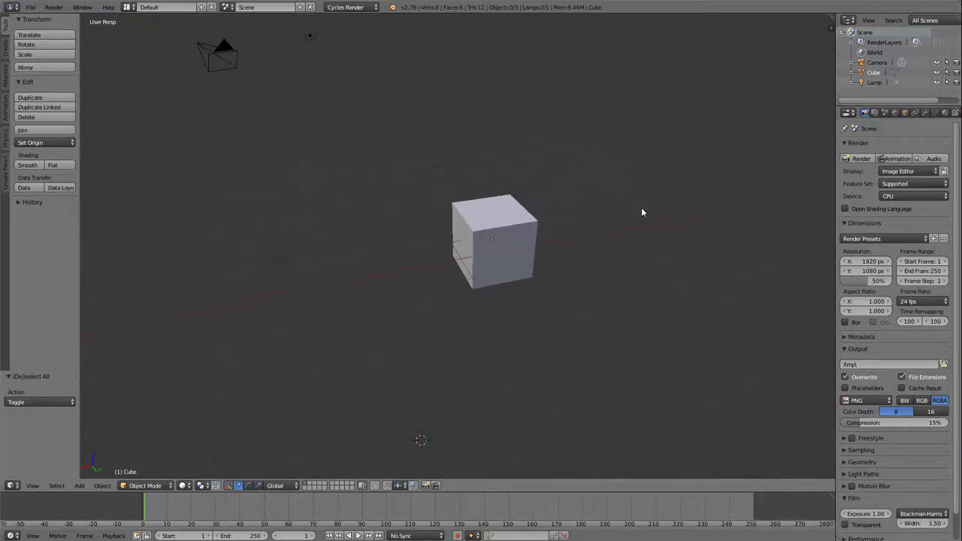
pyautogui.moveTo(564, 253); pyautogui.dragTo(656, 236, button='middle')
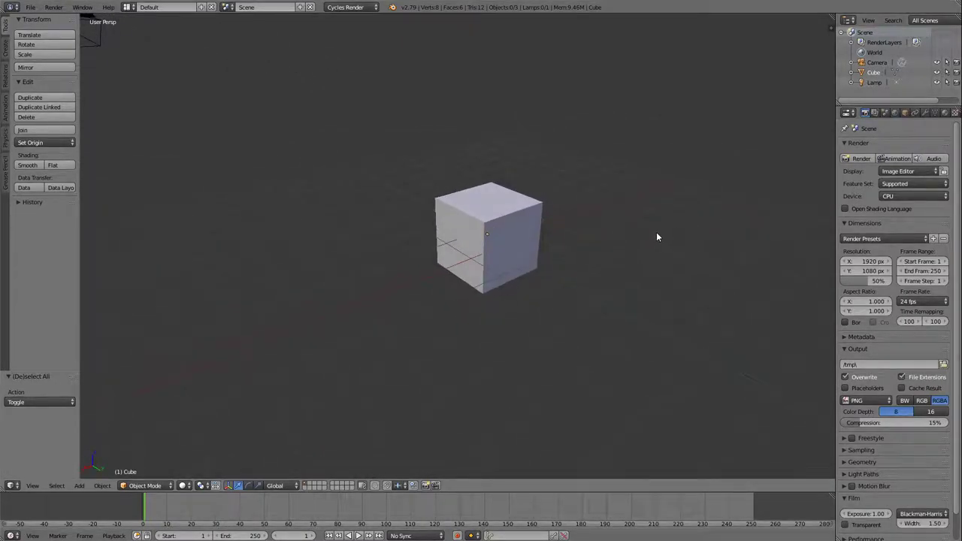
# Step: Select the cube and move it freely around the scene several times, finishing near its original place
pyautogui.rightClick(514, 230)
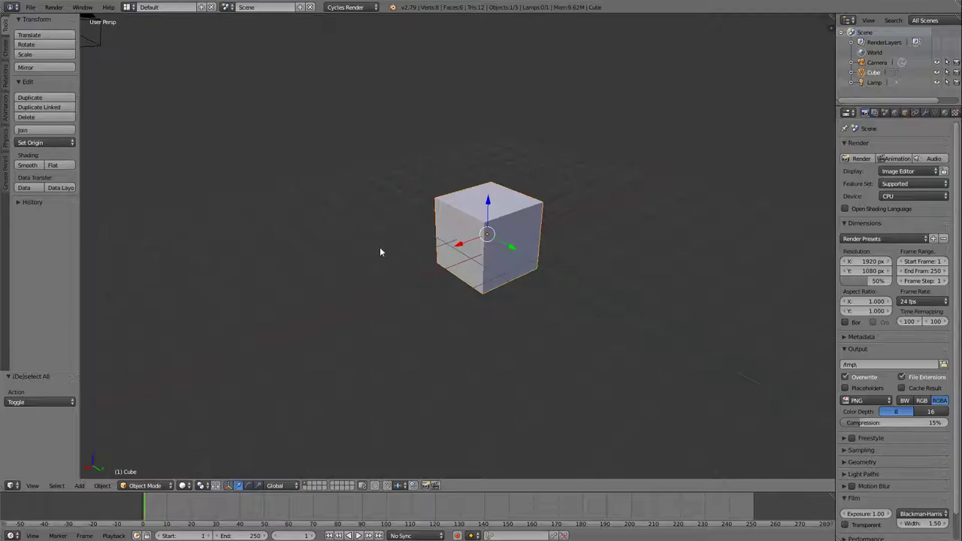
pyautogui.press('g')
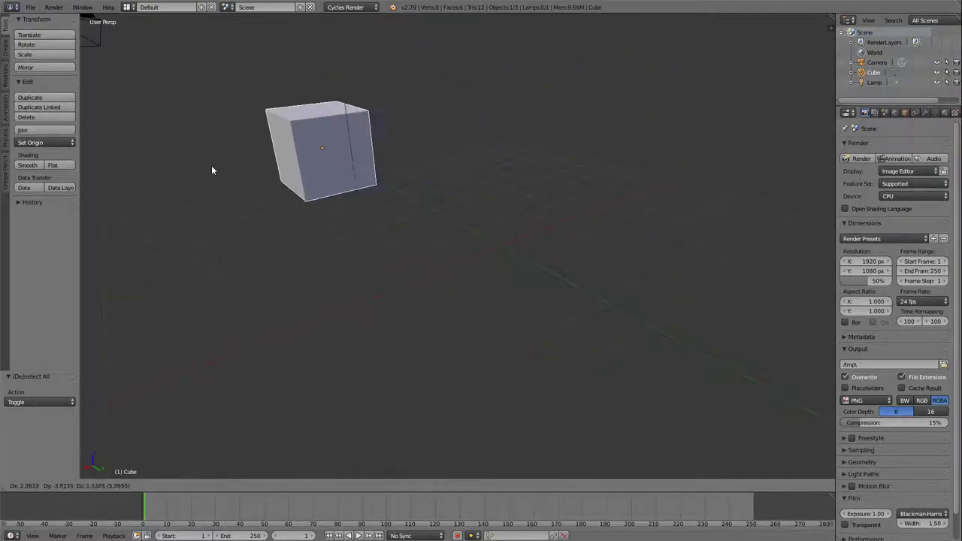
pyautogui.click(706, 121)
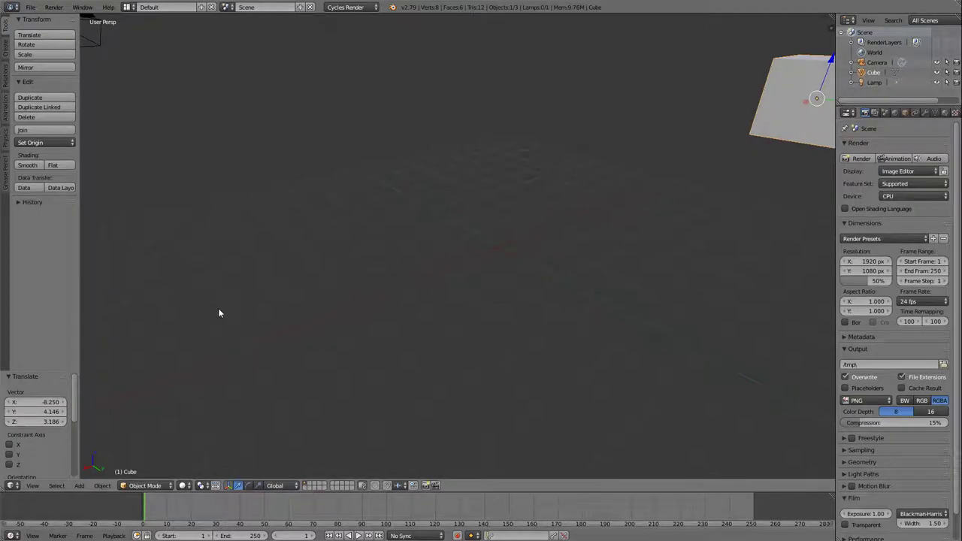
pyautogui.press('g')
pyautogui.click(665, 308)
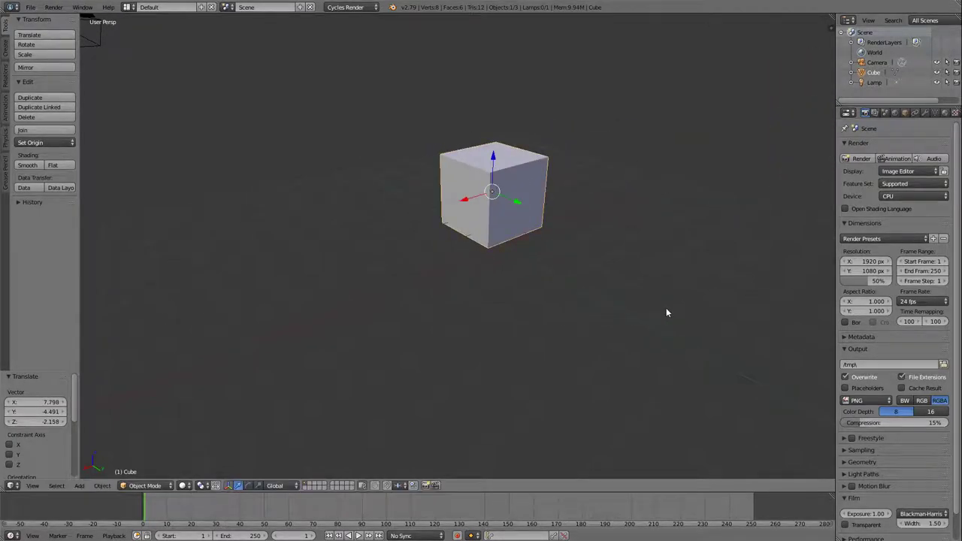
pyautogui.press('g')
pyautogui.click(815, 321)
pyautogui.press('g')
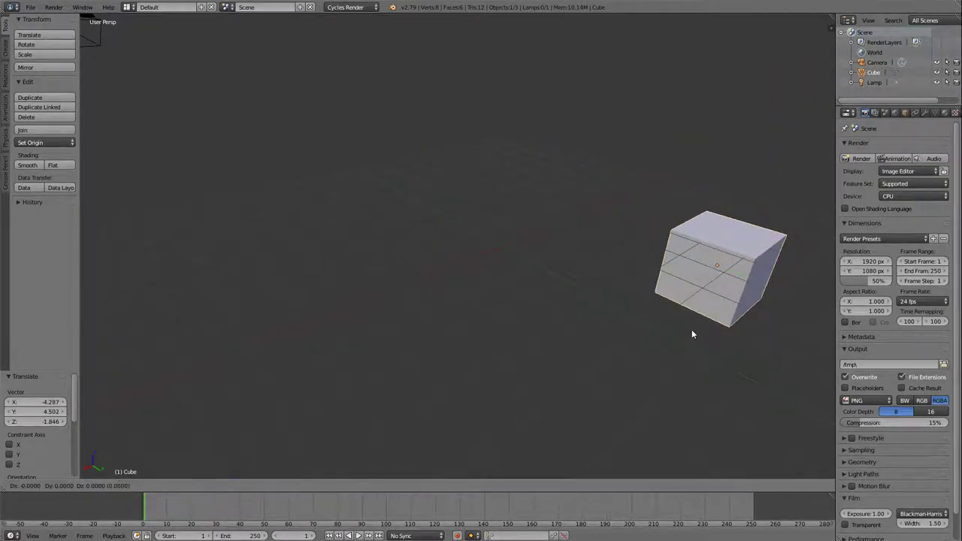
pyautogui.click(653, 162)
pyautogui.press('g')
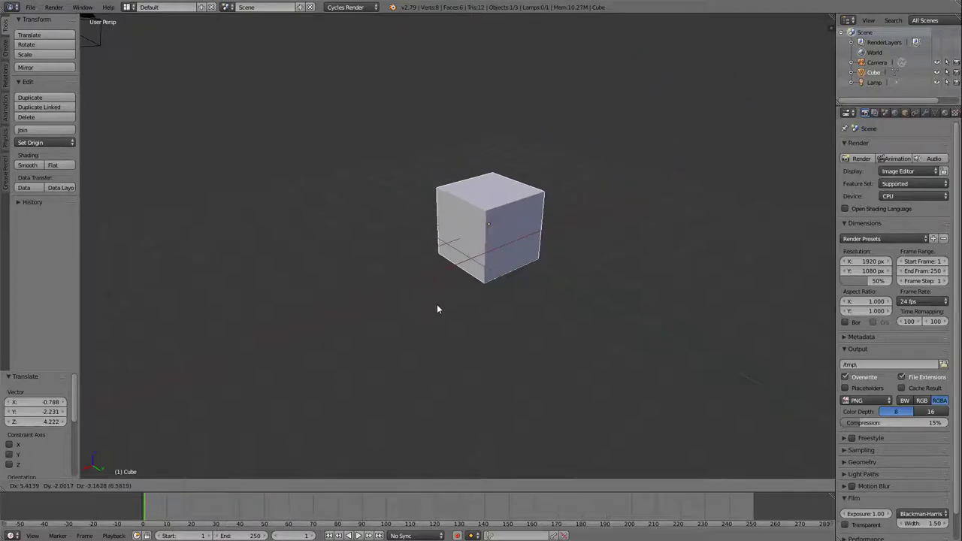
pyautogui.click(460, 308)
pyautogui.press('g')
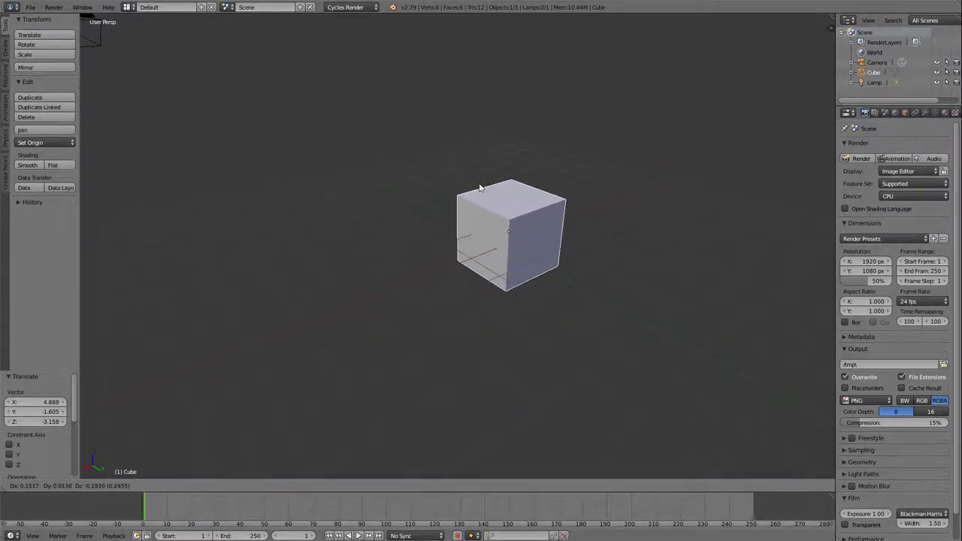
pyautogui.click(464, 168)
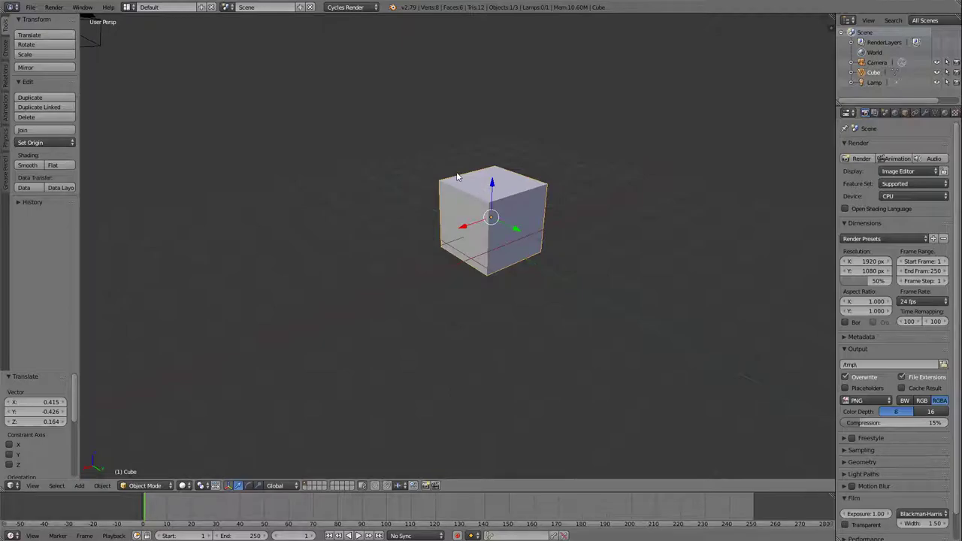
# Step: Try constraining the cube's move to the X, Y and Z axes in turn, and place it about -4.8 units along Y
pyautogui.press('g')
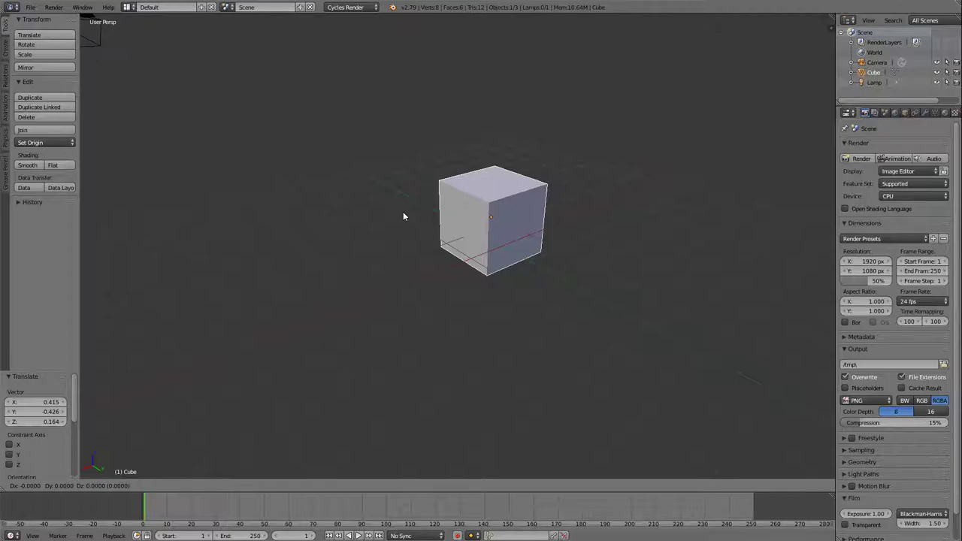
pyautogui.press('x')
pyautogui.press('y')
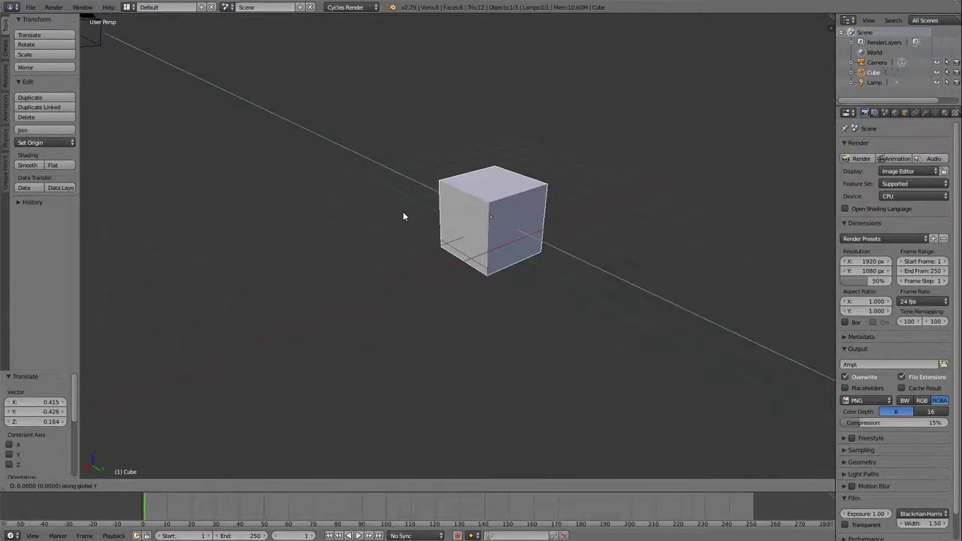
pyautogui.press('z')
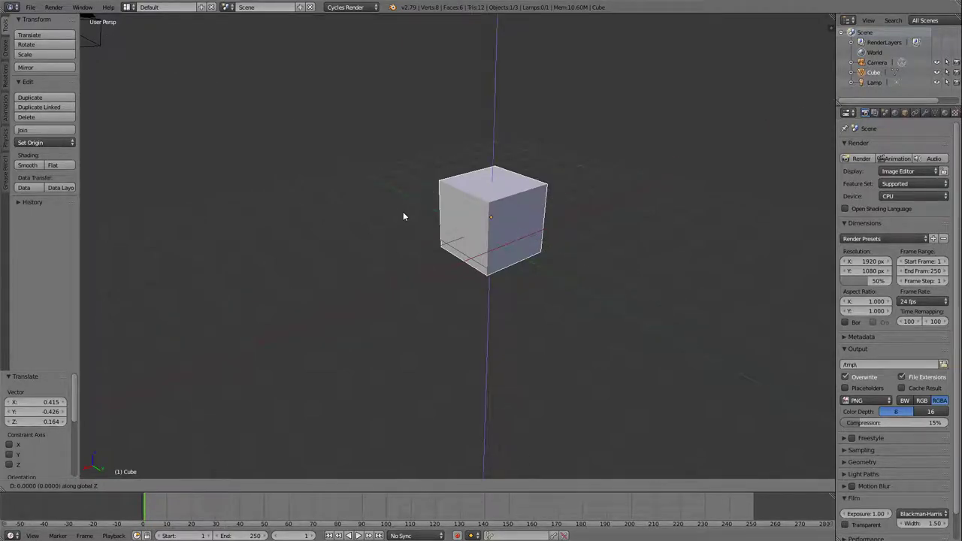
pyautogui.press('x')
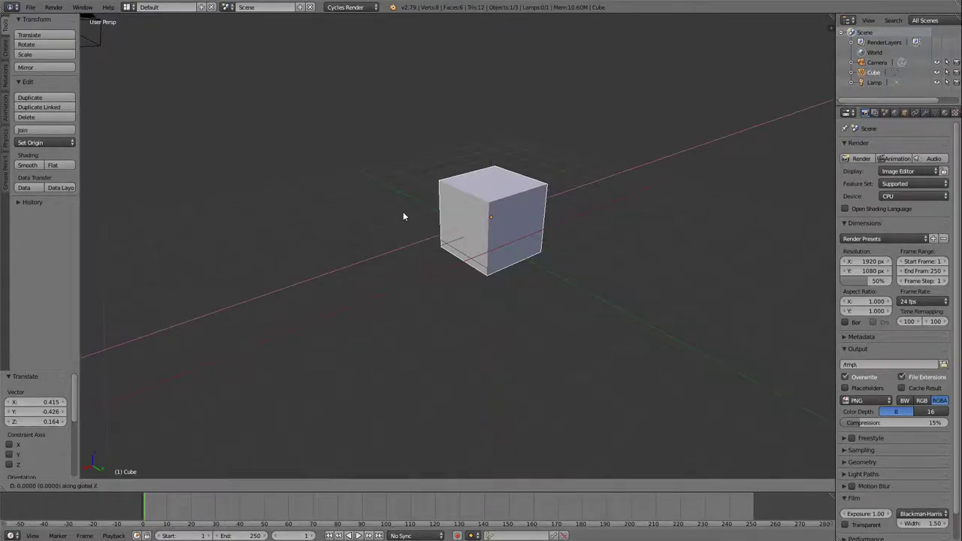
pyautogui.press('y')
pyautogui.press('z')
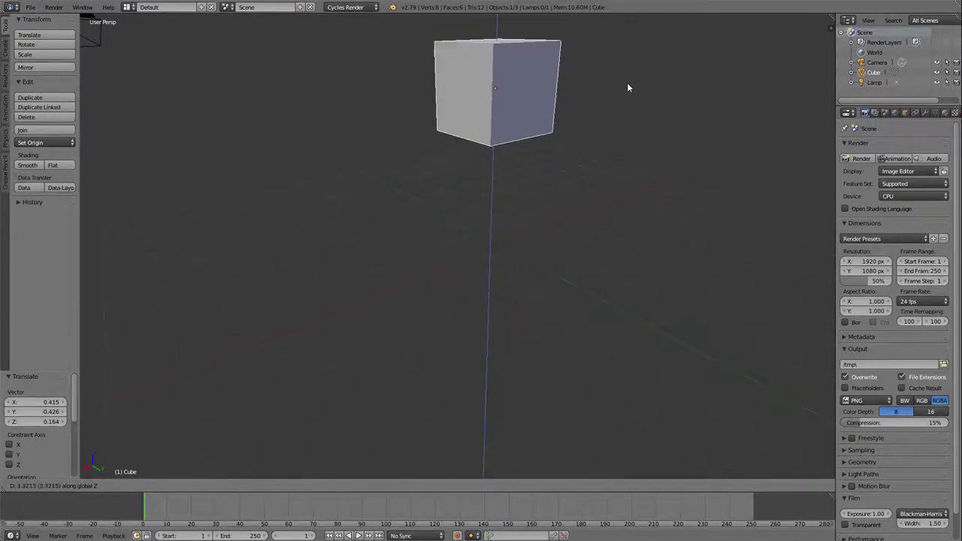
pyautogui.press('x')
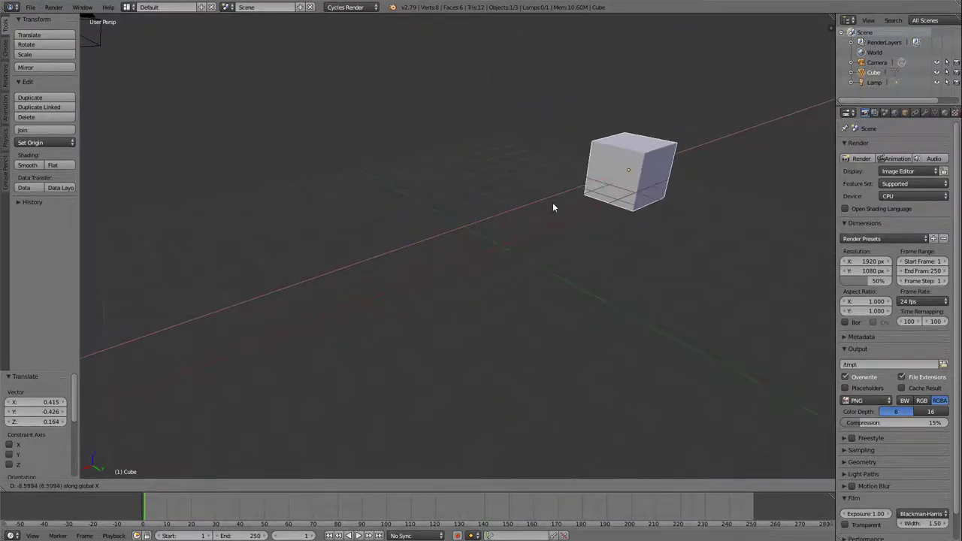
pyautogui.press('y')
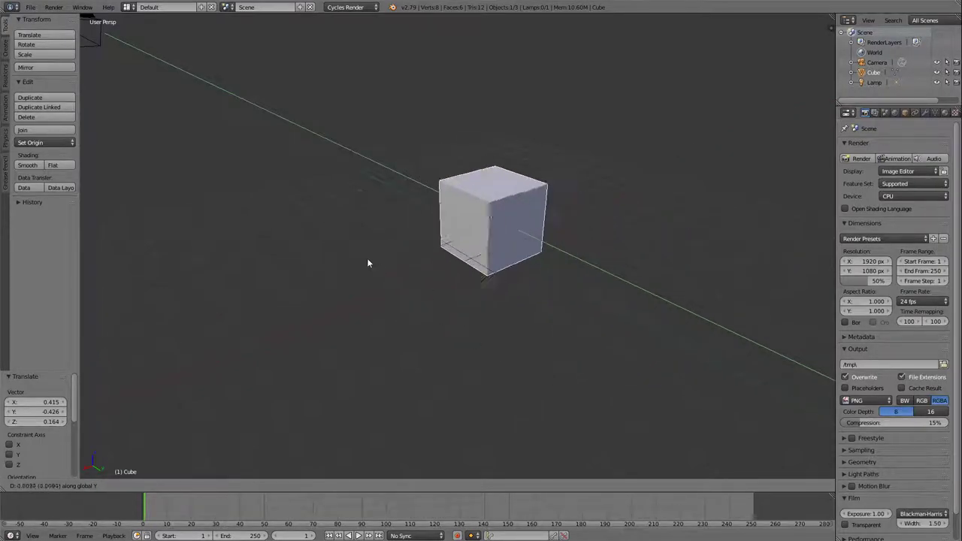
pyautogui.click(296, 210)
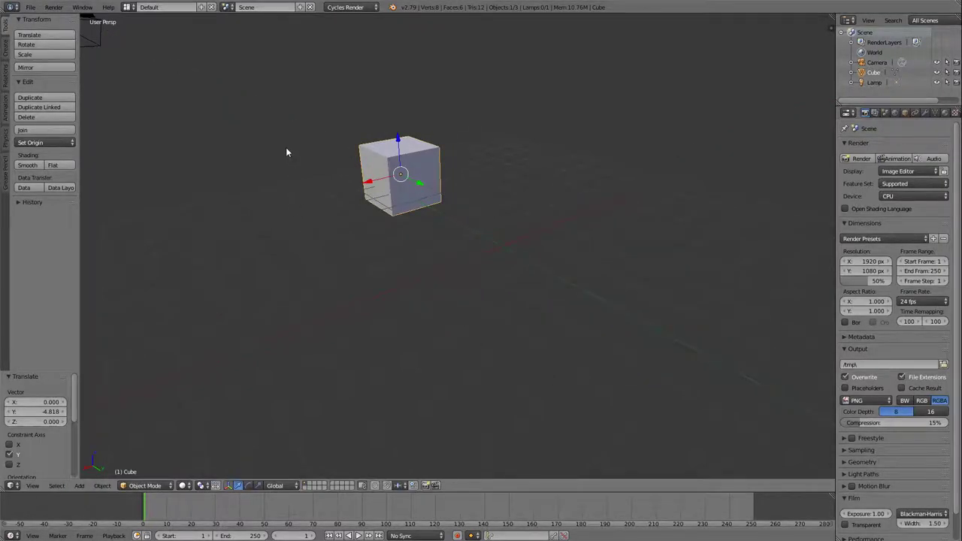
# Step: Raise the cube about 2.7 units along the global Z axis
pyautogui.press('z')
pyautogui.press('z')
pyautogui.press('g')
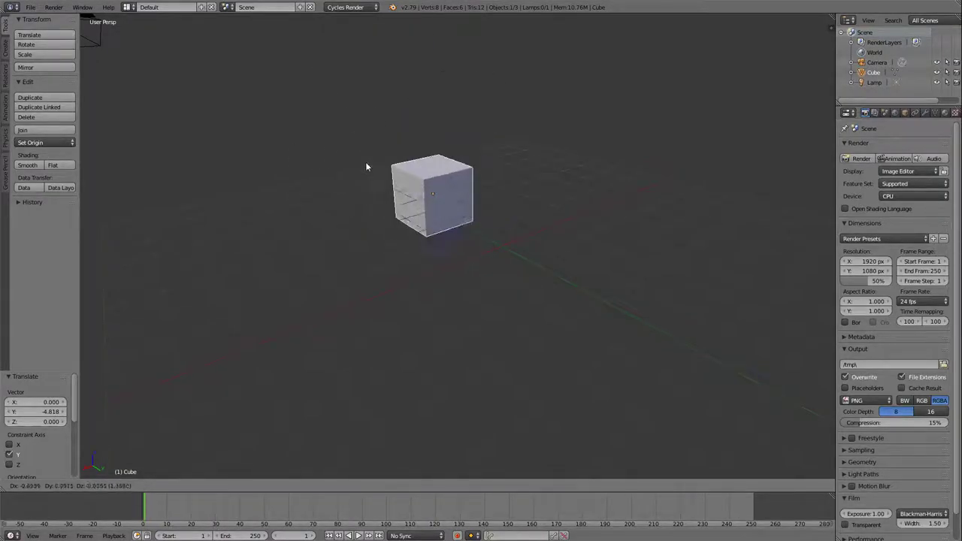
pyautogui.press('z')
pyautogui.click(307, 94)
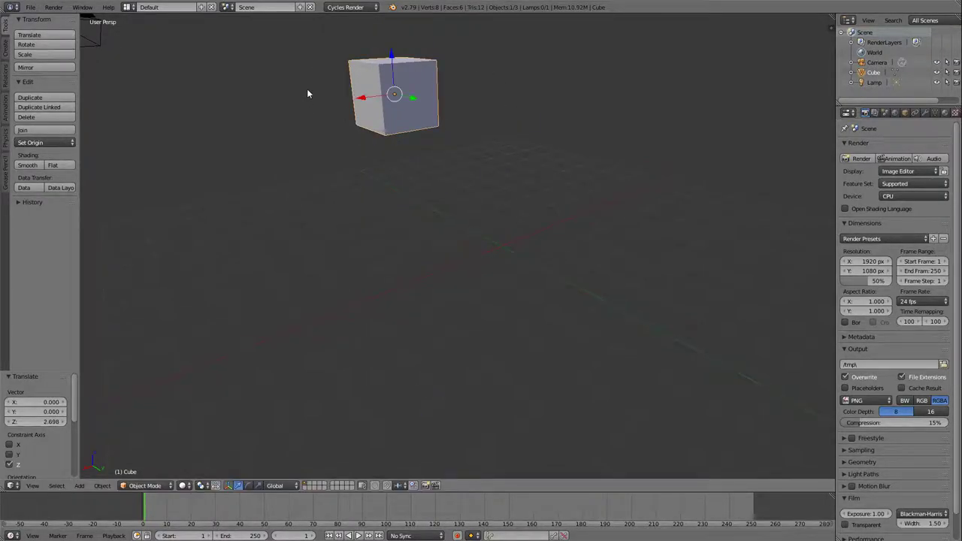
# Step: Move the cube about -1.4 units along the global X axis
pyautogui.press('x')
pyautogui.press('g')
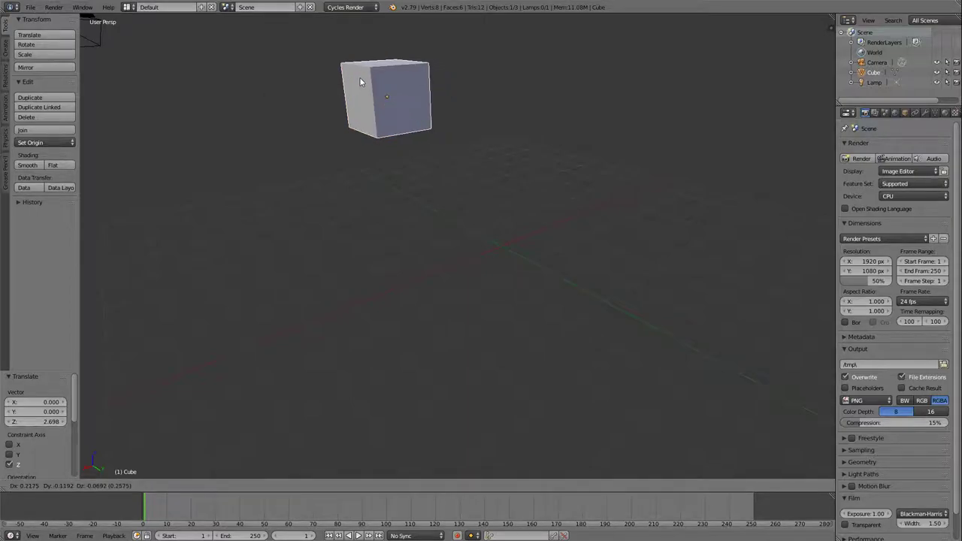
pyautogui.press('x')
pyautogui.click(408, 73)
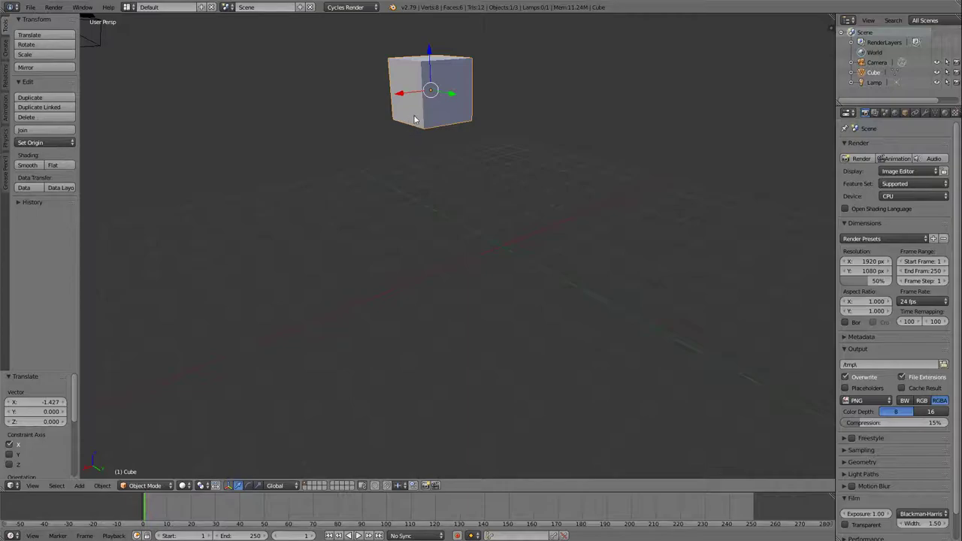
# Step: Move the cube freely in two passes back toward the scene centre, switching wireframe display on and off between them
pyautogui.press('g')
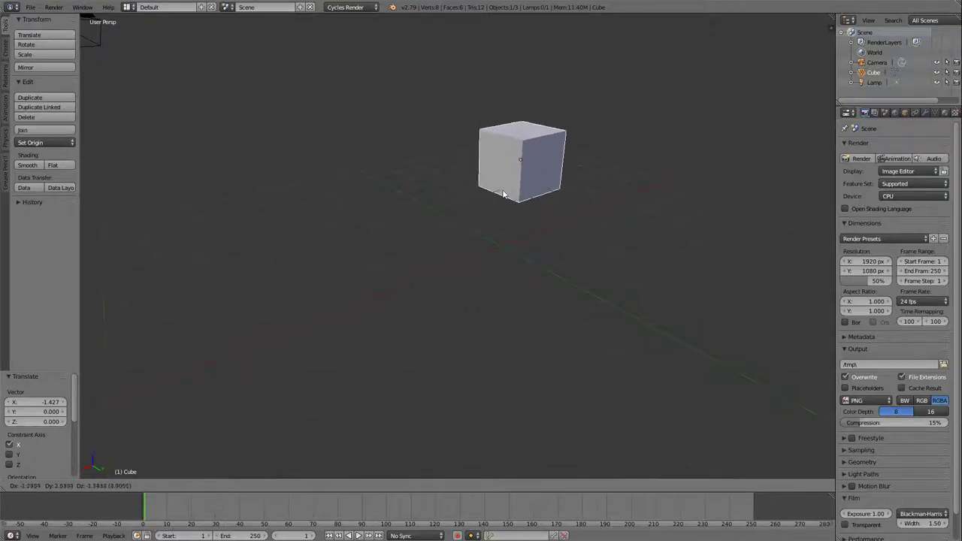
pyautogui.click(490, 173)
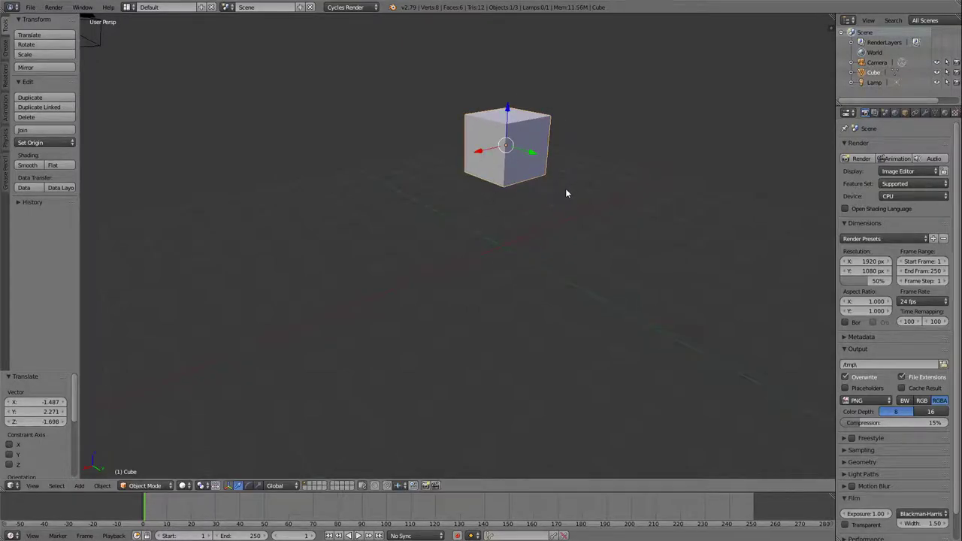
pyautogui.press('z')
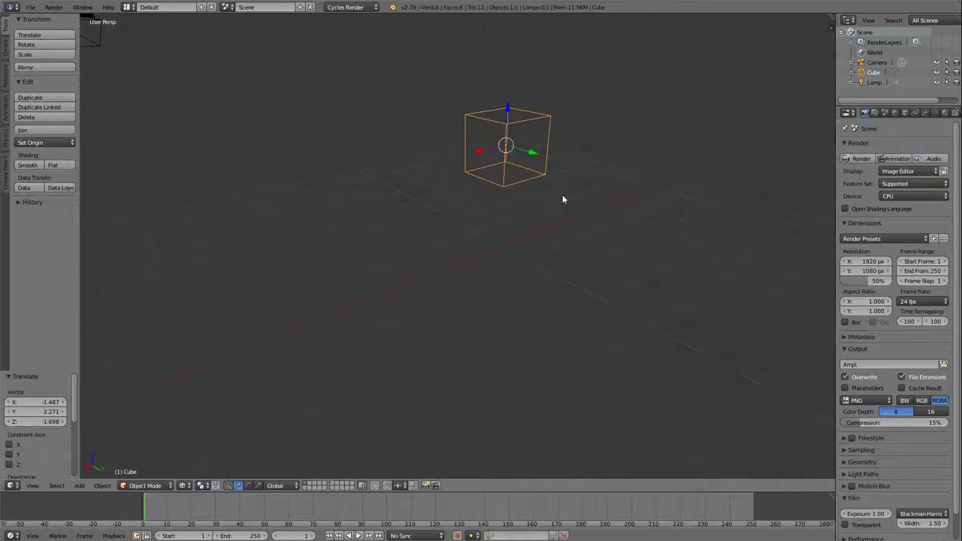
pyautogui.press('z')
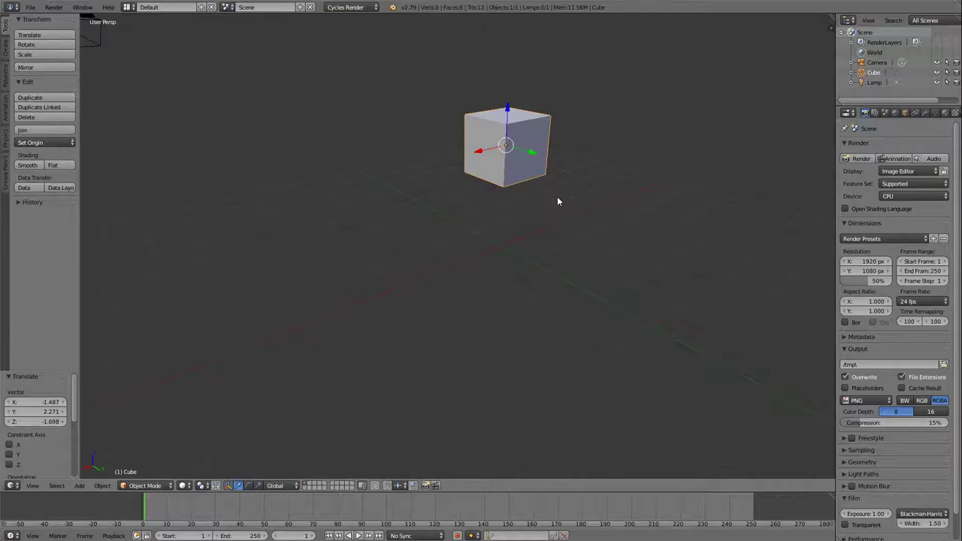
pyautogui.press('x')
pyautogui.press('g')
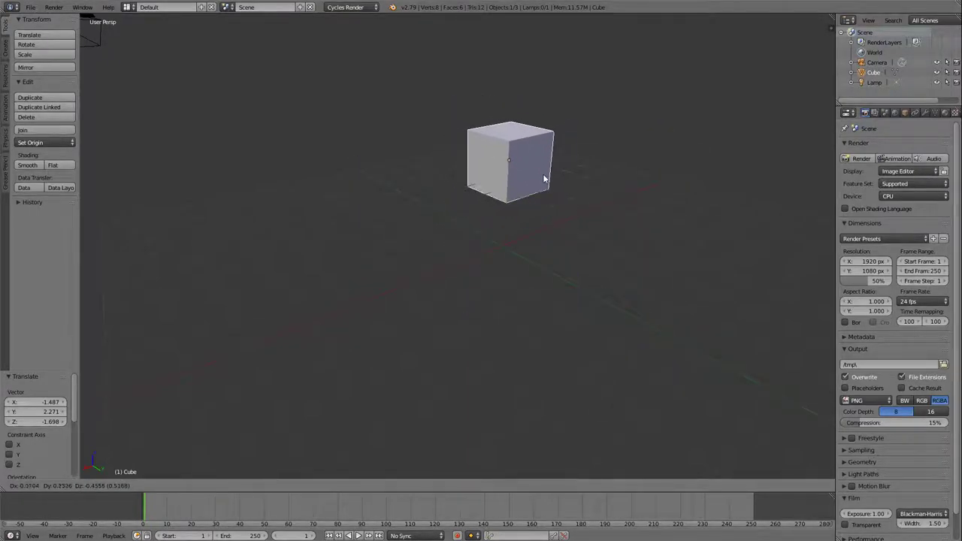
pyautogui.click(551, 175)
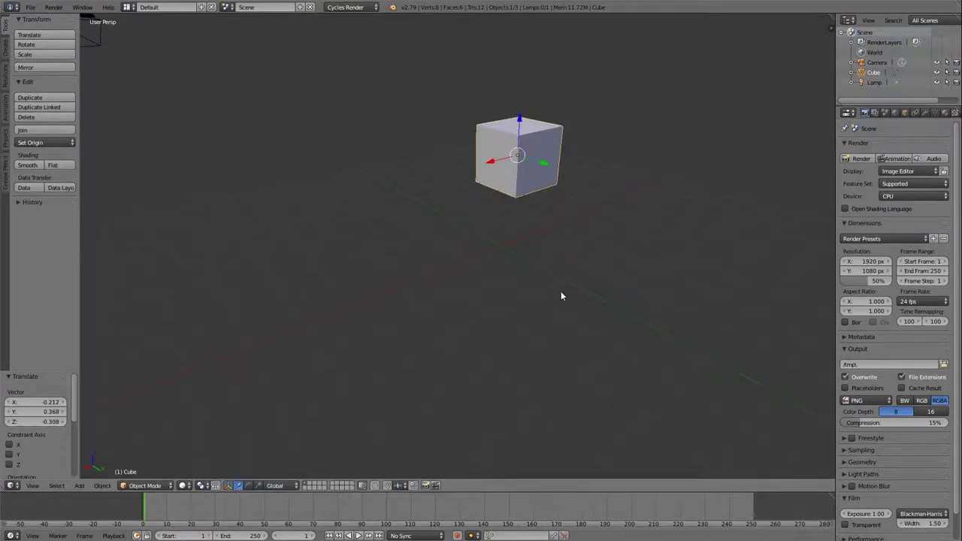
# Step: Enlarge the cube uniformly in several scaling passes, starting with a factor of about 3.18 and ending with about 5.82
pyautogui.press('s')
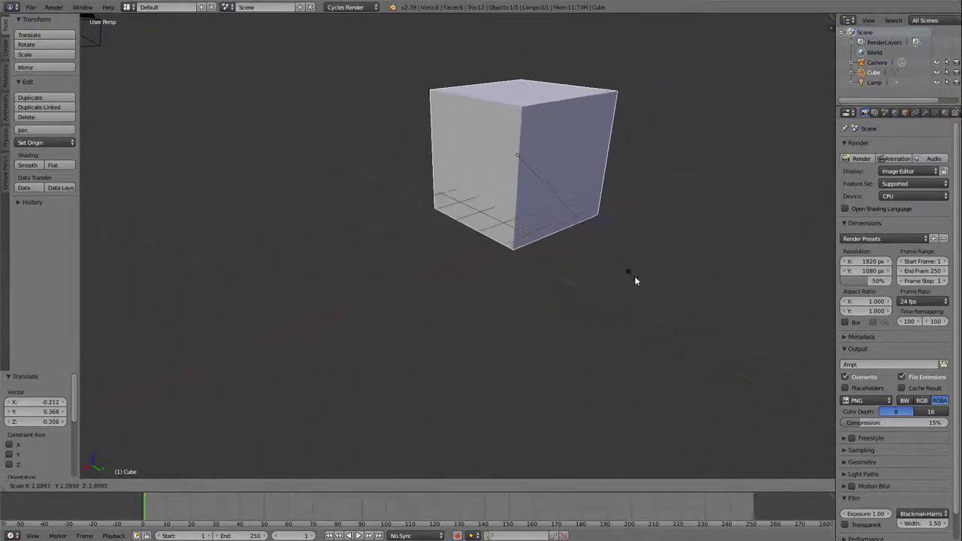
pyautogui.click(718, 305)
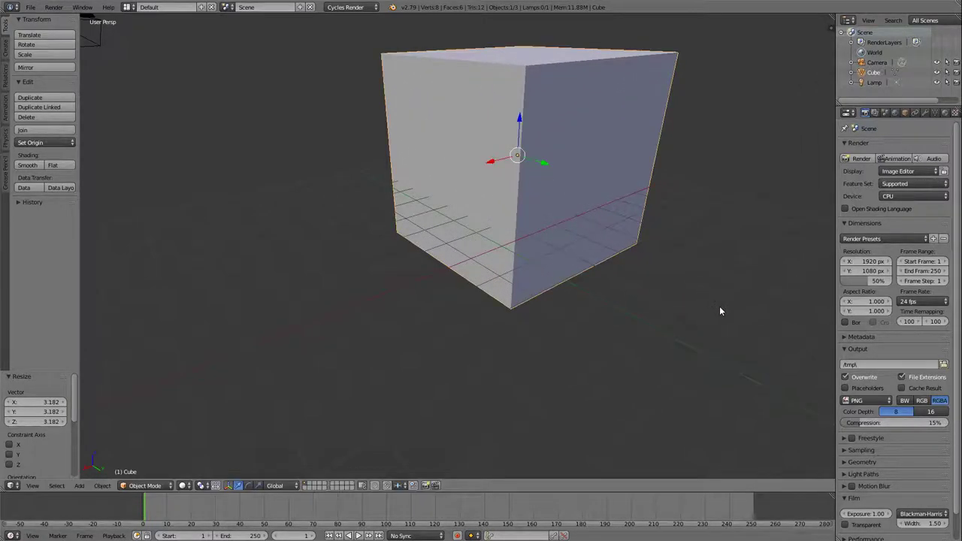
pyautogui.scroll(-5, 714, 293)
pyautogui.press('s')
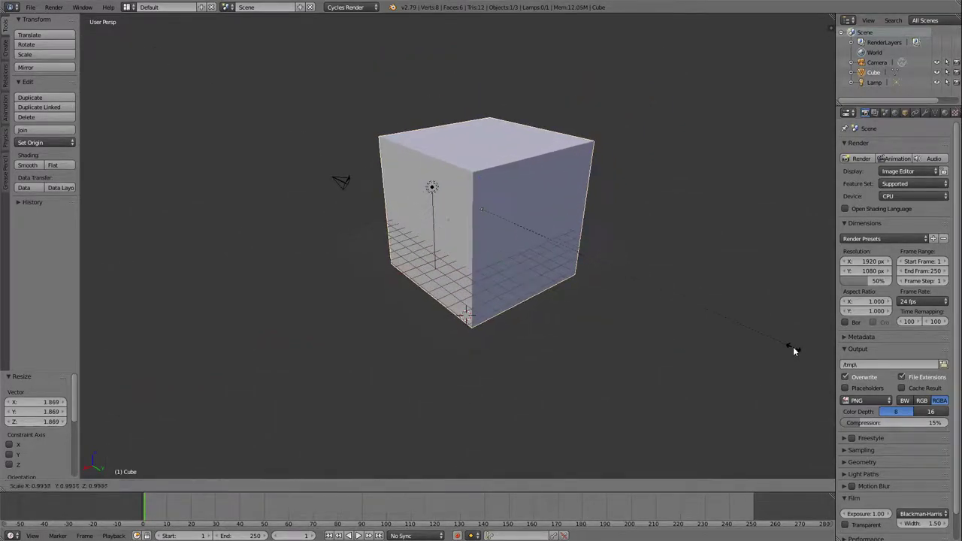
pyautogui.click(784, 336)
pyautogui.scroll(-7, 785, 336)
pyautogui.press('s')
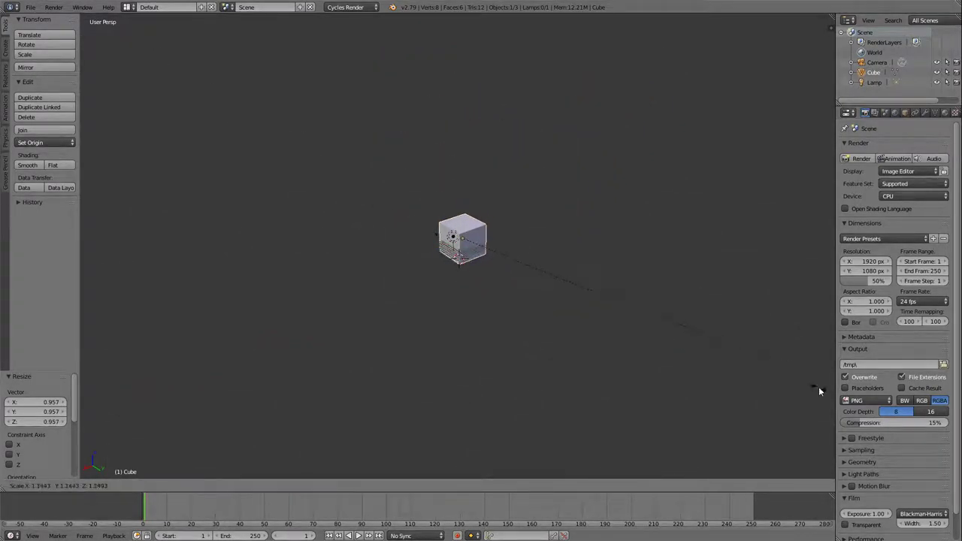
pyautogui.click(730, 321)
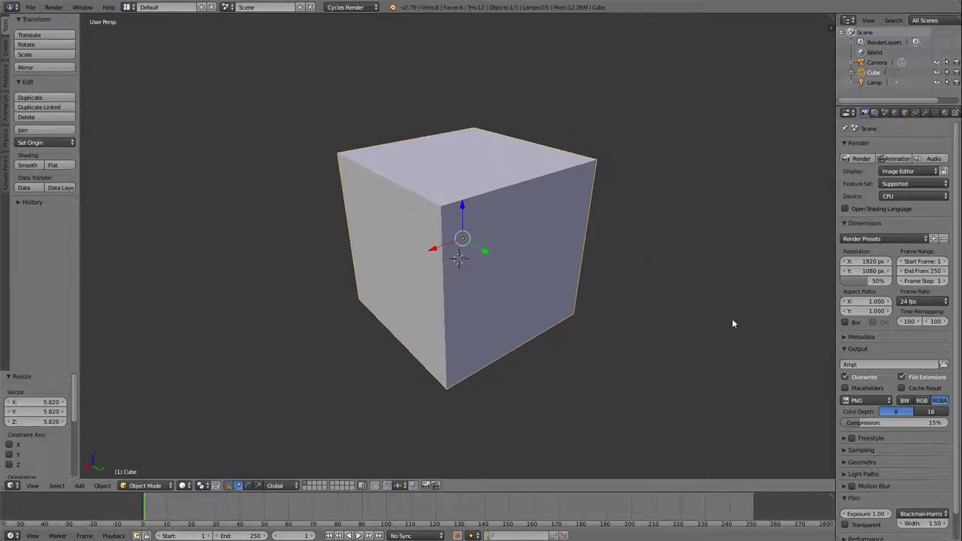
# Step: Scale the enlarged cube down uniformly by a factor of about 0.065
pyautogui.scroll(-4, 530, 293)
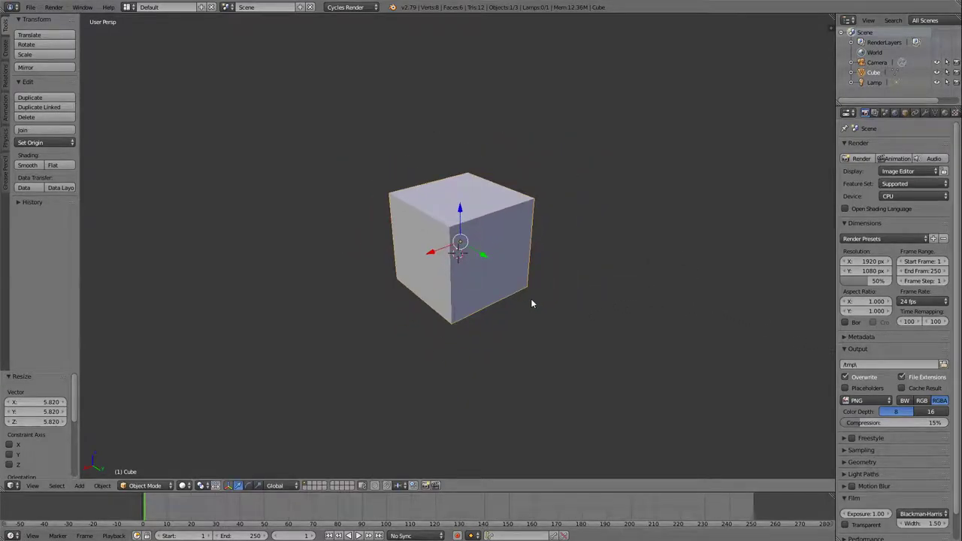
pyautogui.scroll(4, 532, 292)
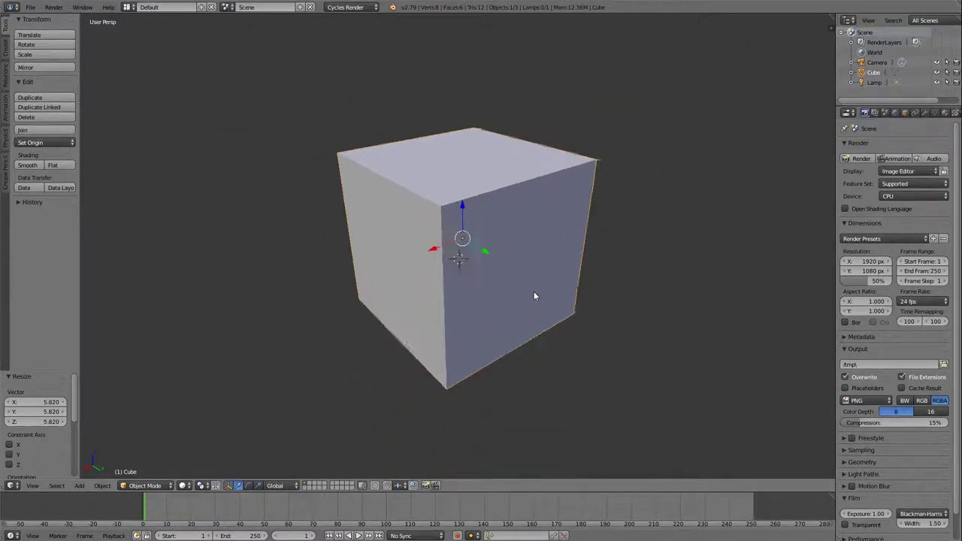
pyautogui.scroll(2, 534, 295)
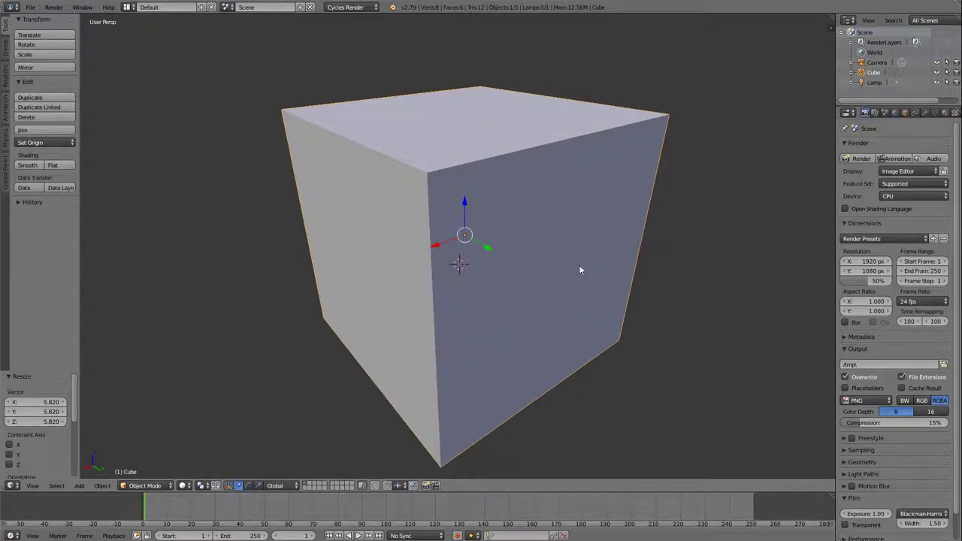
pyautogui.press('s')
pyautogui.click(467, 251)
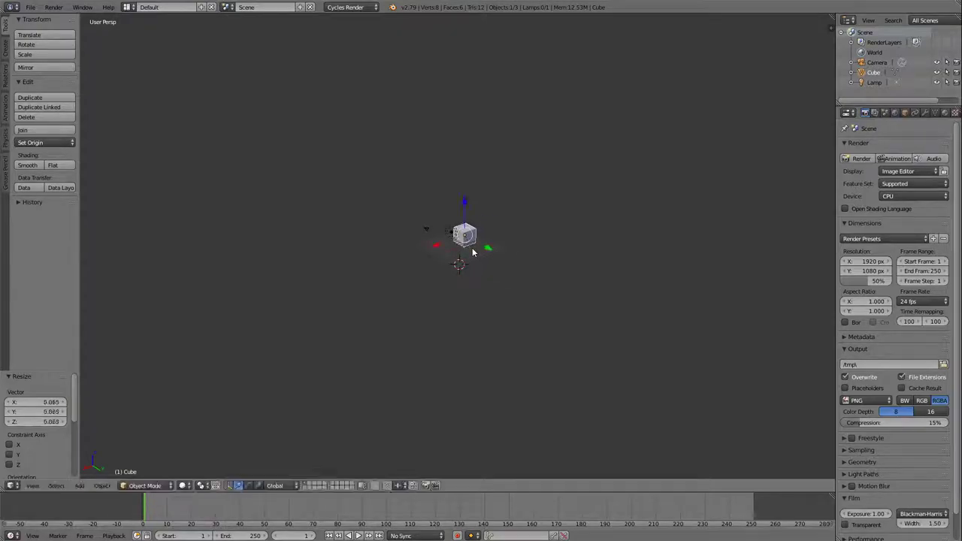
pyautogui.scroll(3, 454, 284)
pyautogui.scroll(6, 454, 284)
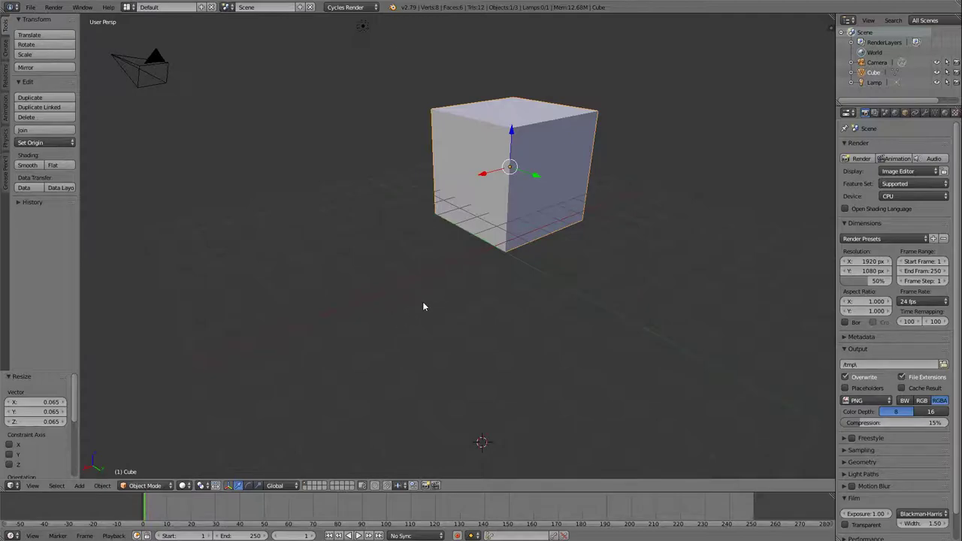
# Step: Move the cube about 2.3 units along Y, and freely by about 1.7 in X, -0.7 in Y and -0.8 in Z
pyautogui.press('g')
pyautogui.press('y')
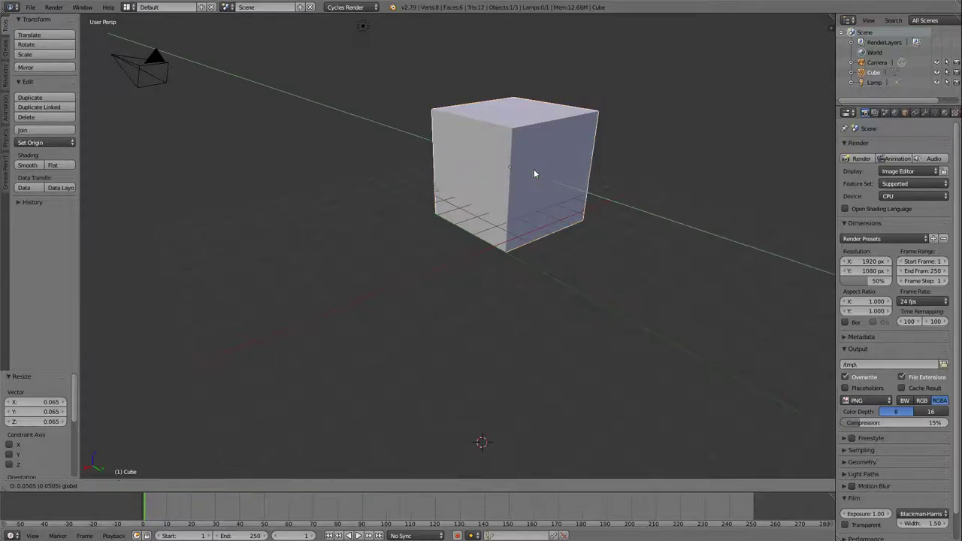
pyautogui.click(575, 208)
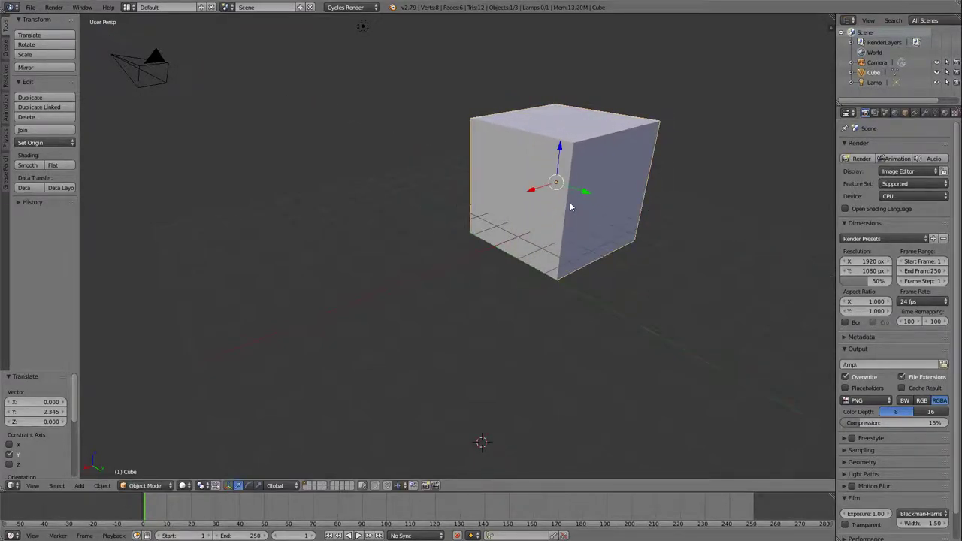
pyautogui.press('g')
pyautogui.click(526, 237)
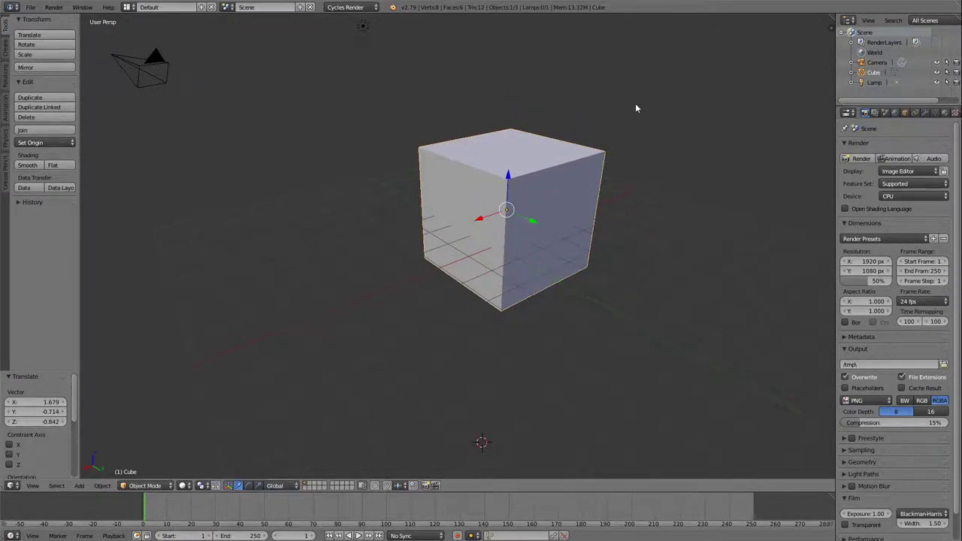
# Step: Place the 3D cursor beside the cube and scale the cube down uniformly by a factor of about 0.43
pyautogui.scroll(-3, 635, 109)
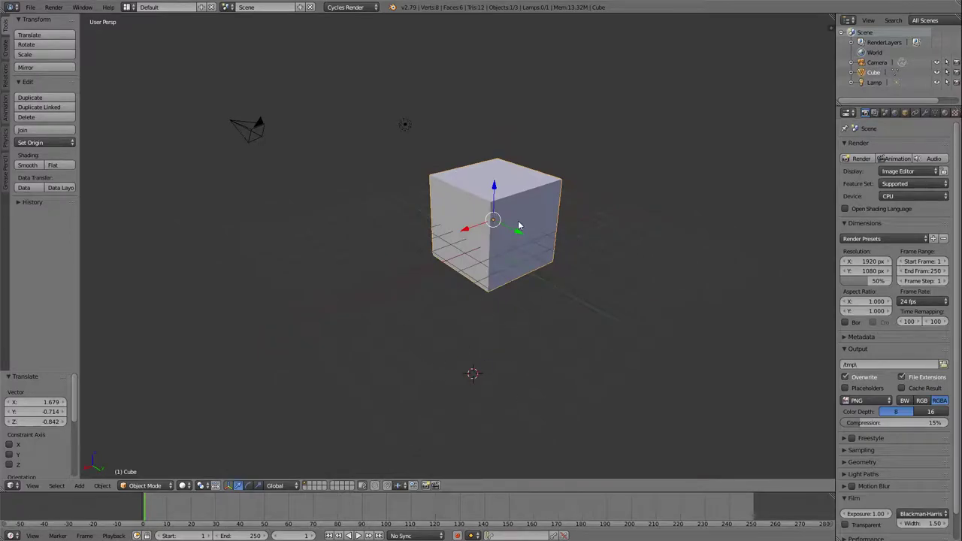
pyautogui.click(572, 233)
pyautogui.scroll(4, 482, 249)
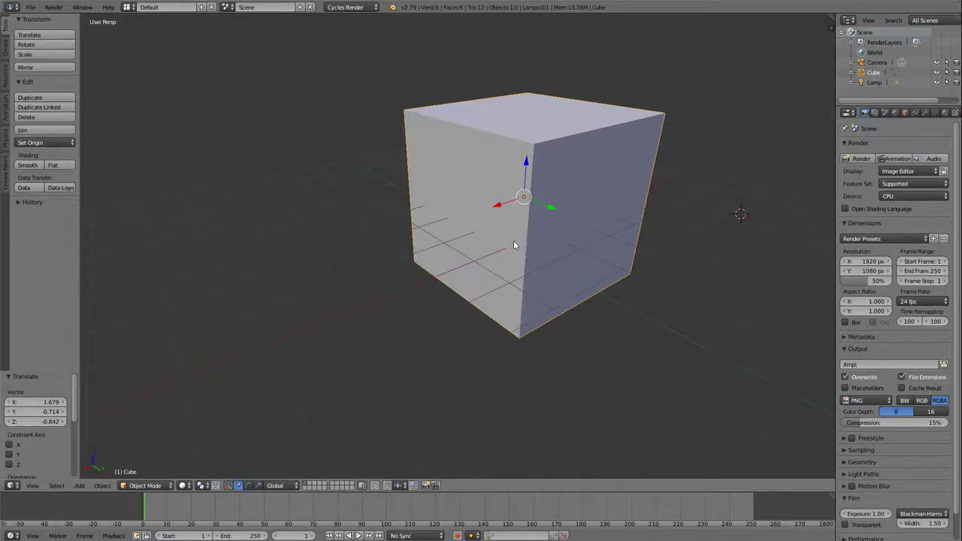
pyautogui.scroll(2, 585, 212)
pyautogui.press('s')
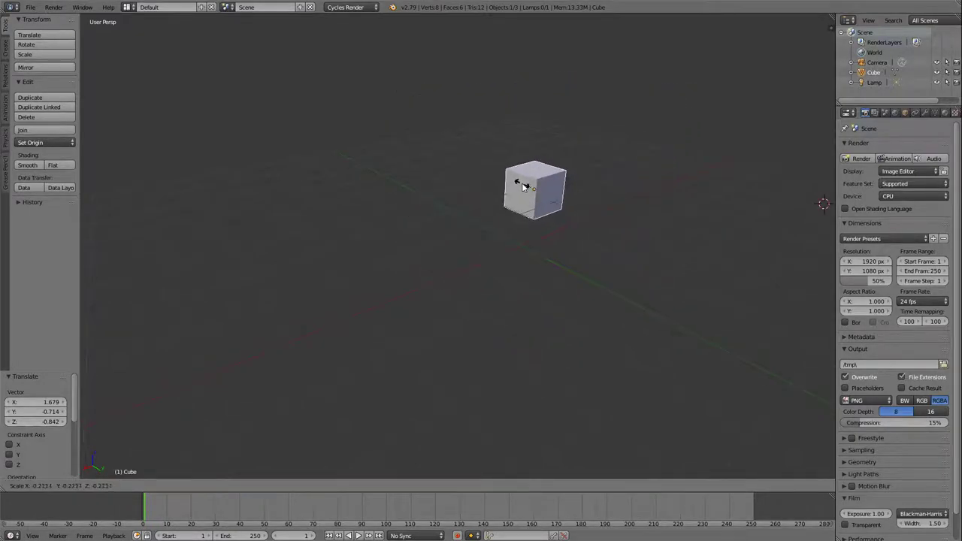
pyautogui.click(546, 195)
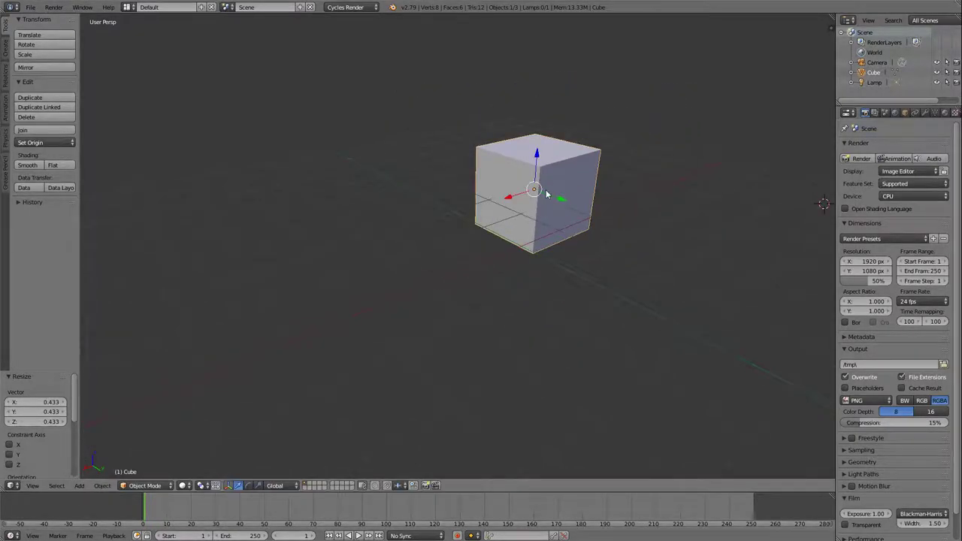
# Step: Move the cube about 1.2 units up along Z and flatten it along X by a scale factor of about 0.17
pyautogui.press('g')
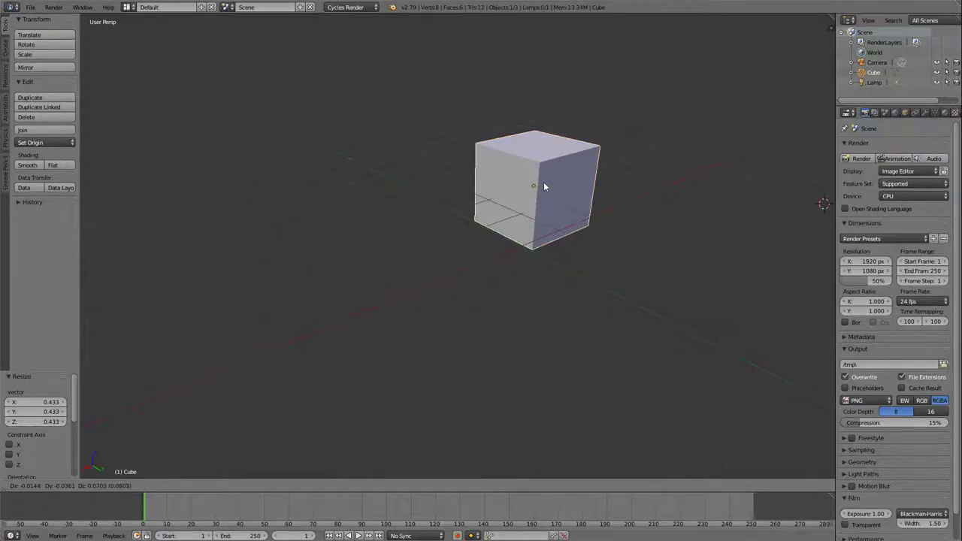
pyautogui.press('z')
pyautogui.click(544, 132)
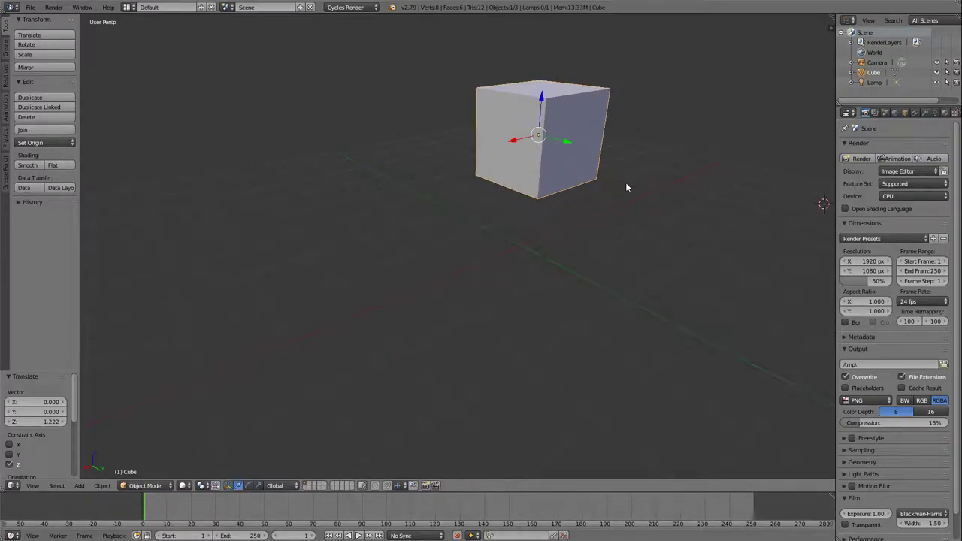
pyautogui.press('s')
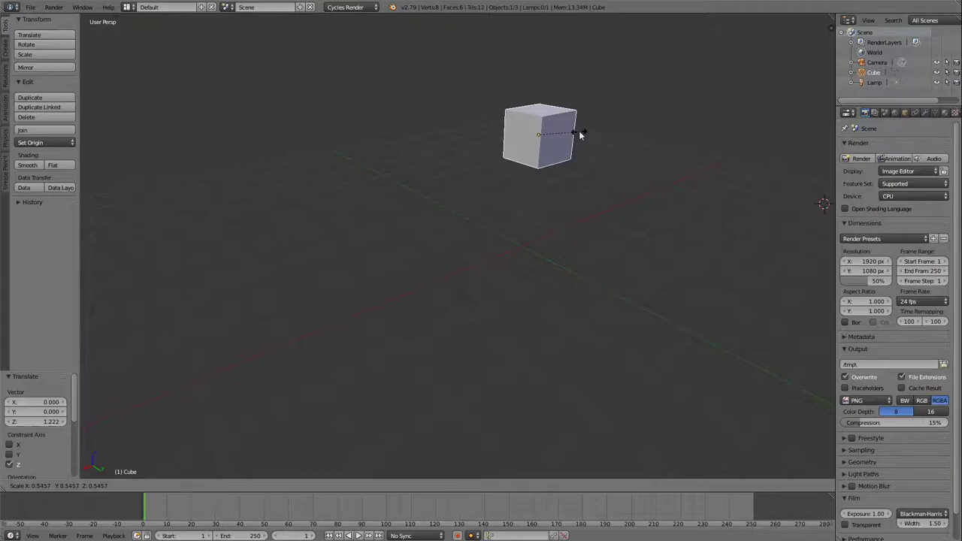
pyautogui.press('x')
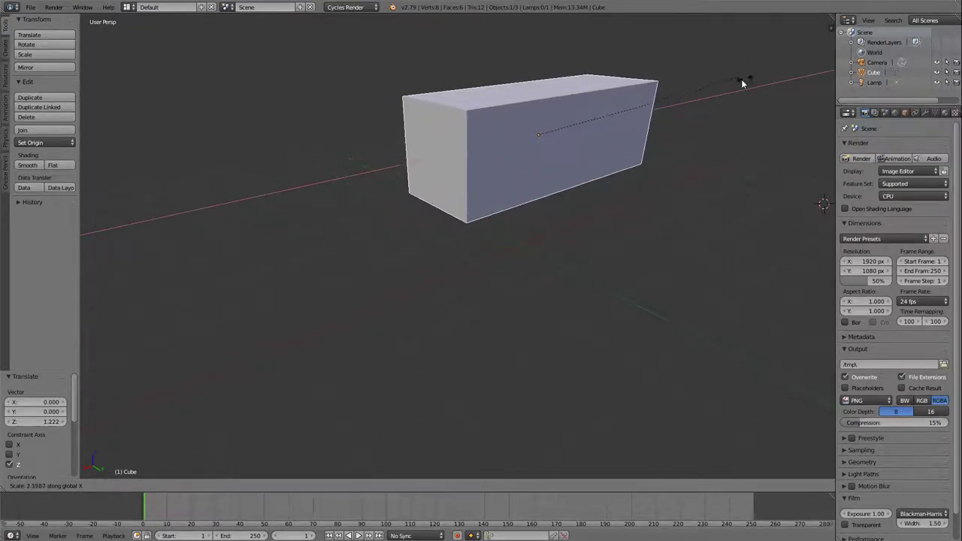
pyautogui.click(550, 147)
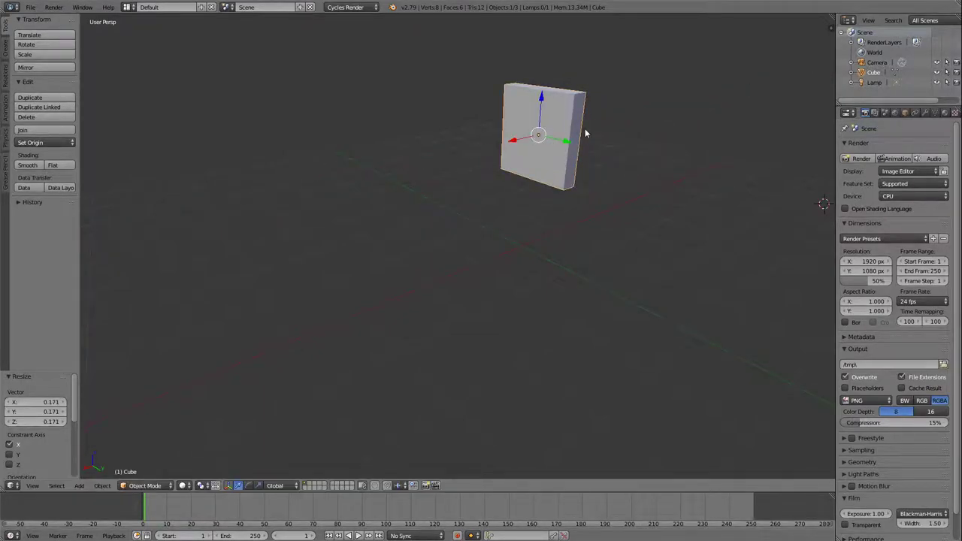
# Step: Scale the flattened cube along Z by about 1.59 and along Y by about 0.22 to form a tall bar
pyautogui.moveTo(584, 129); pyautogui.dragTo(442, 205, button='middle')
pyautogui.scroll(3, 485, 252)
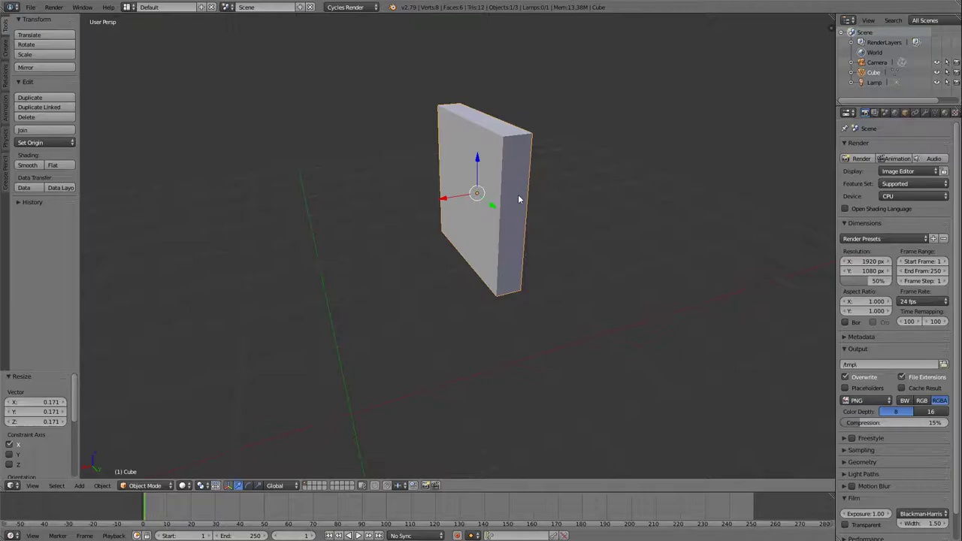
pyautogui.press('s')
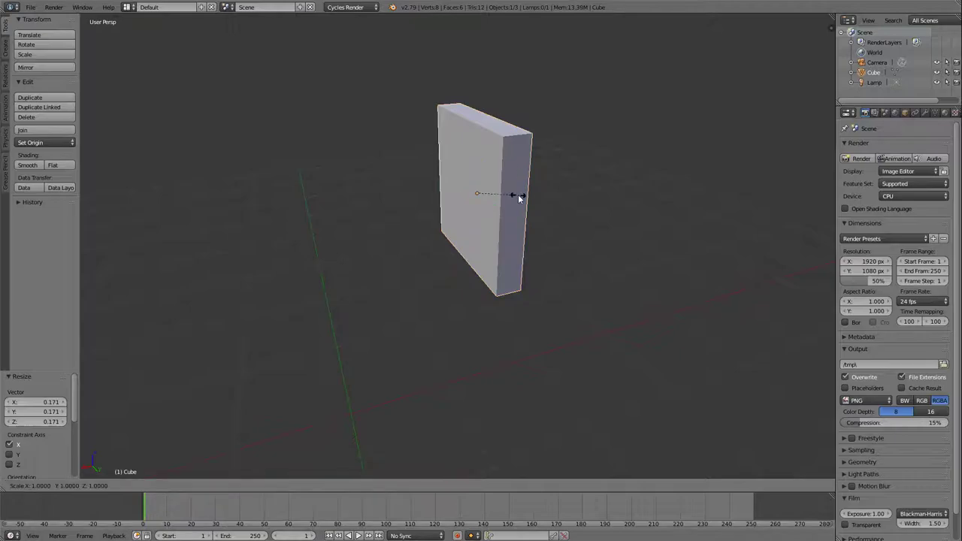
pyautogui.press('z')
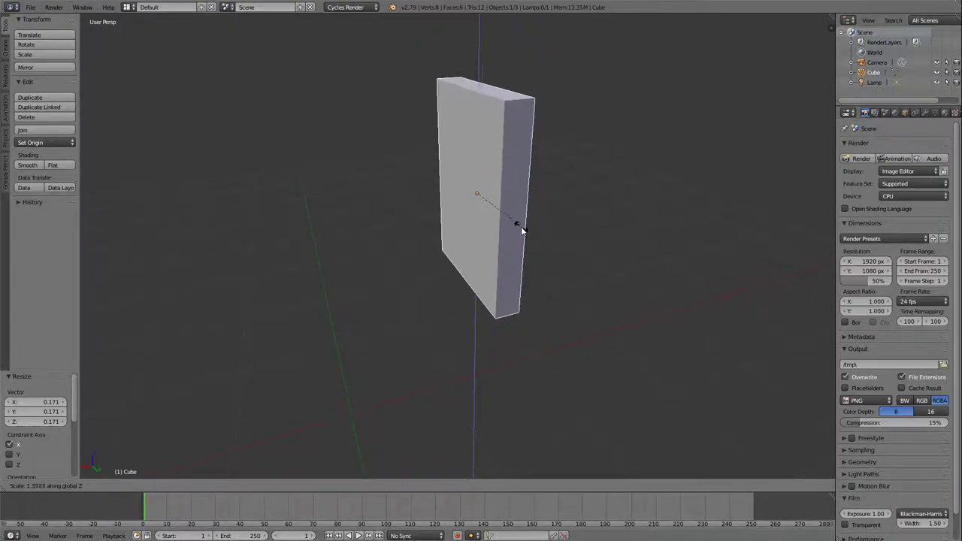
pyautogui.click(493, 260)
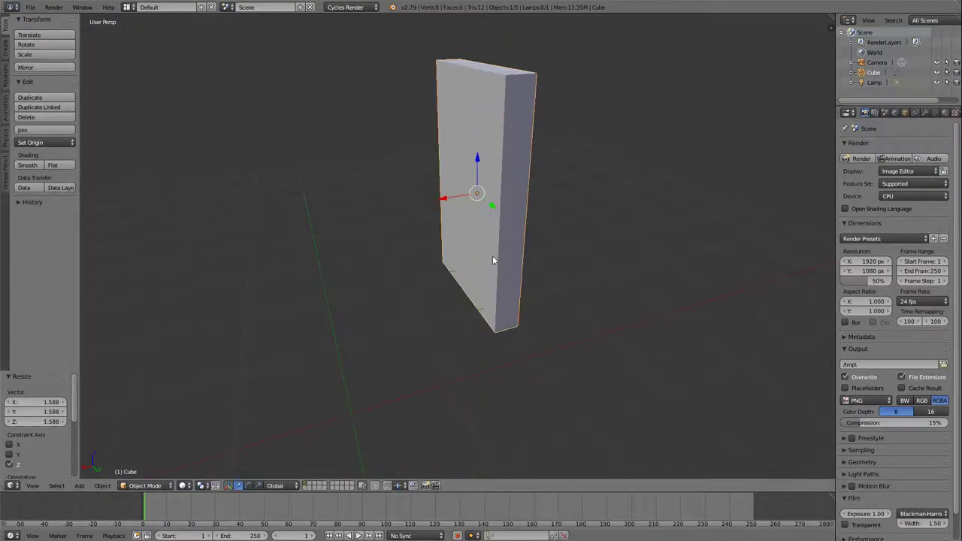
pyautogui.press('s')
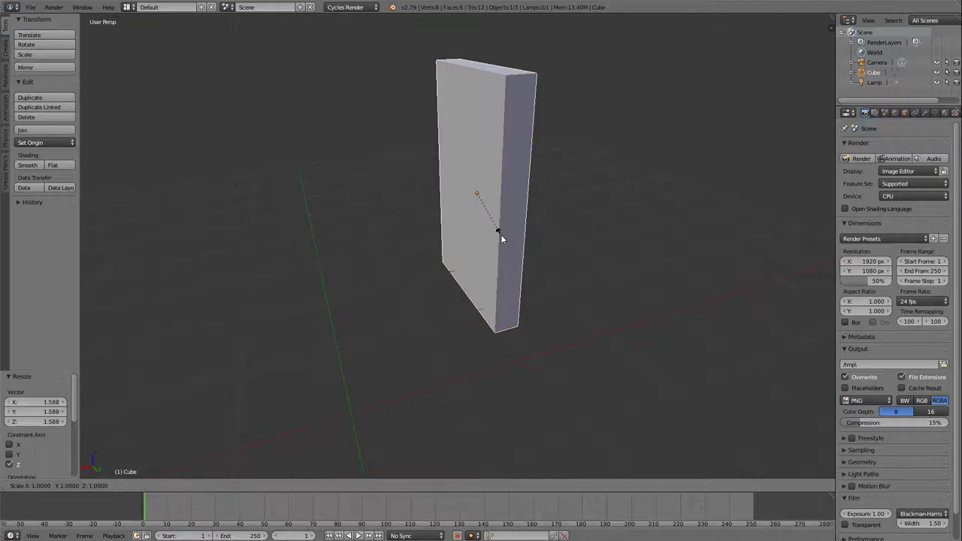
pyautogui.press('y')
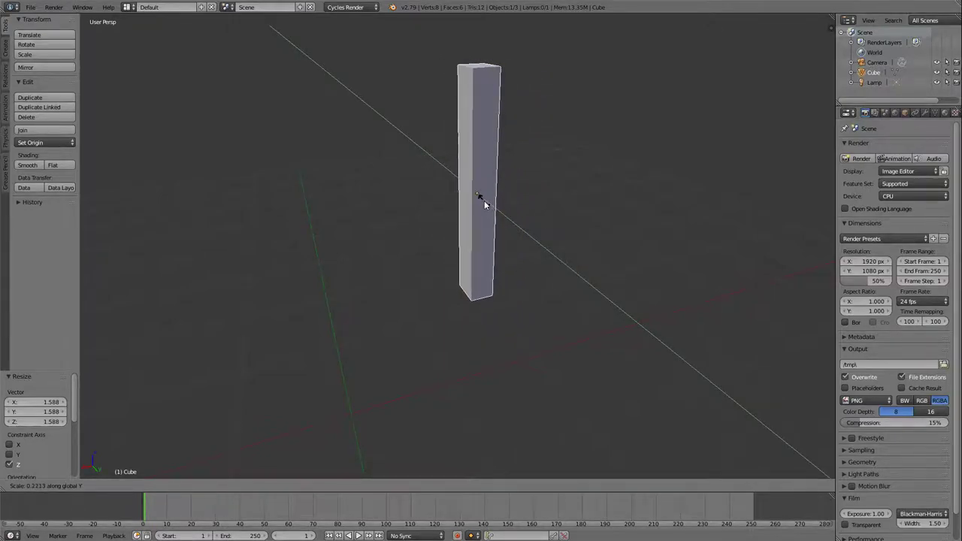
pyautogui.click(484, 199)
# Step: Move the bar freely by about 0.9, 0.07, -1.0 in X, Y, Z, and again by about -0.4, -0.8, 1.4
pyautogui.moveTo(502, 239); pyautogui.dragTo(550, 213, button='middle')
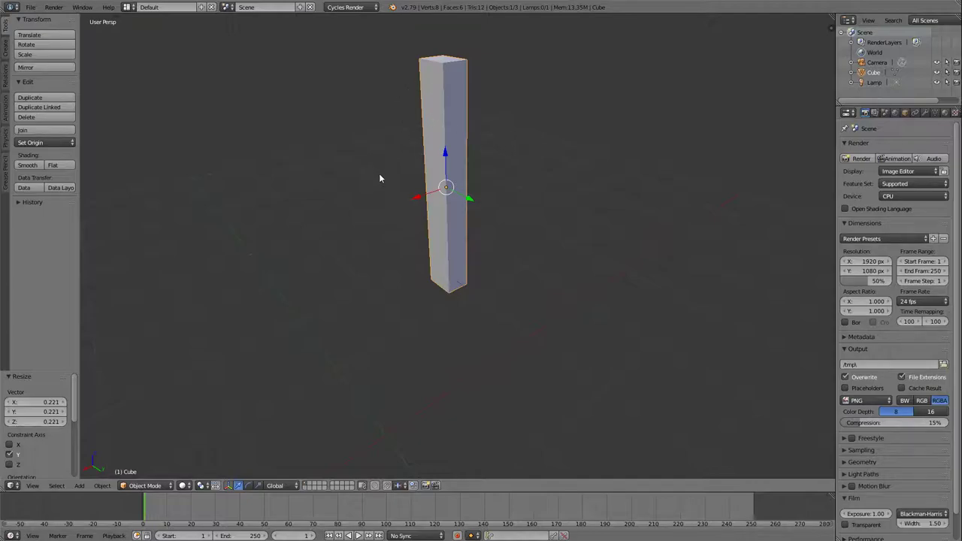
pyautogui.press('g')
pyautogui.click(335, 259)
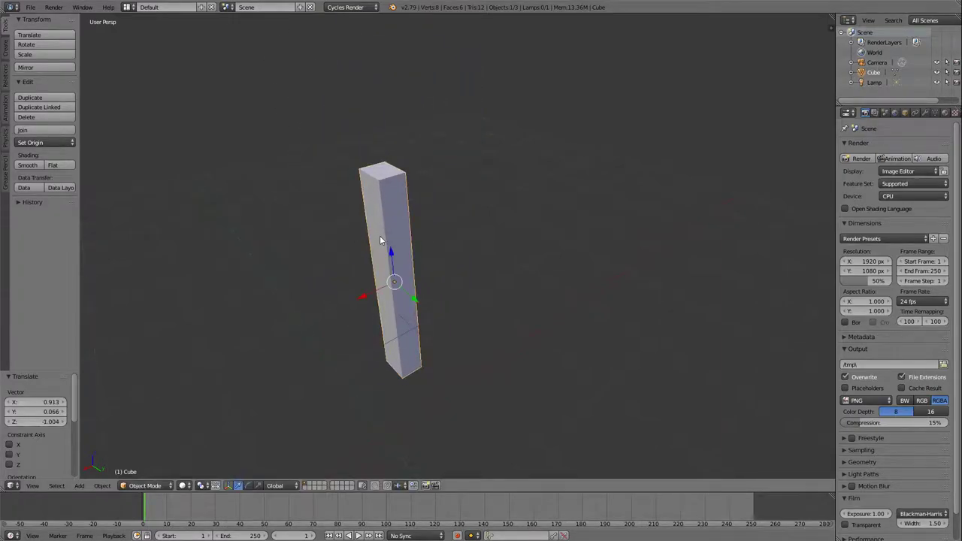
pyautogui.press('g')
pyautogui.click(367, 100)
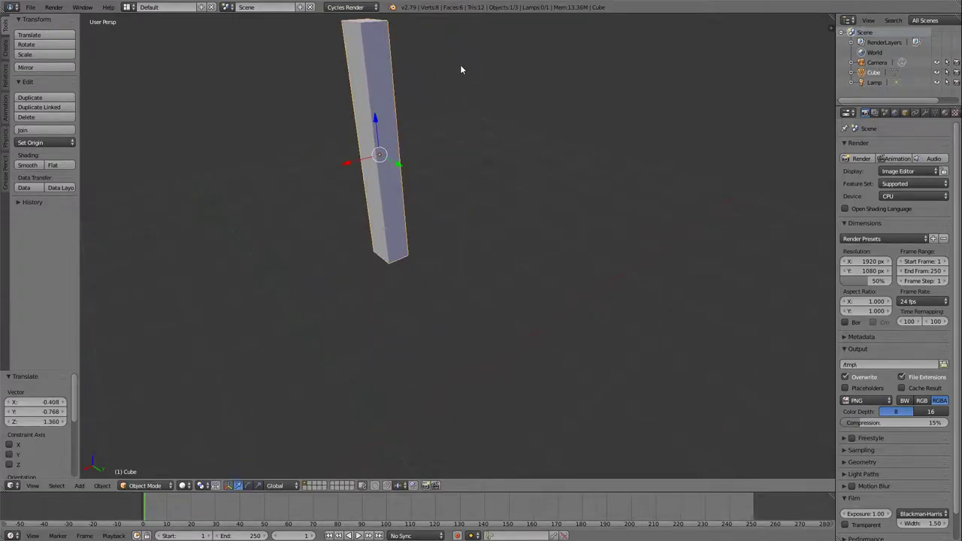
pyautogui.keyDown('shift'); pyautogui.moveTo(429, 33); pyautogui.dragTo(515, 115, button='middle'); pyautogui.keyUp('shift')
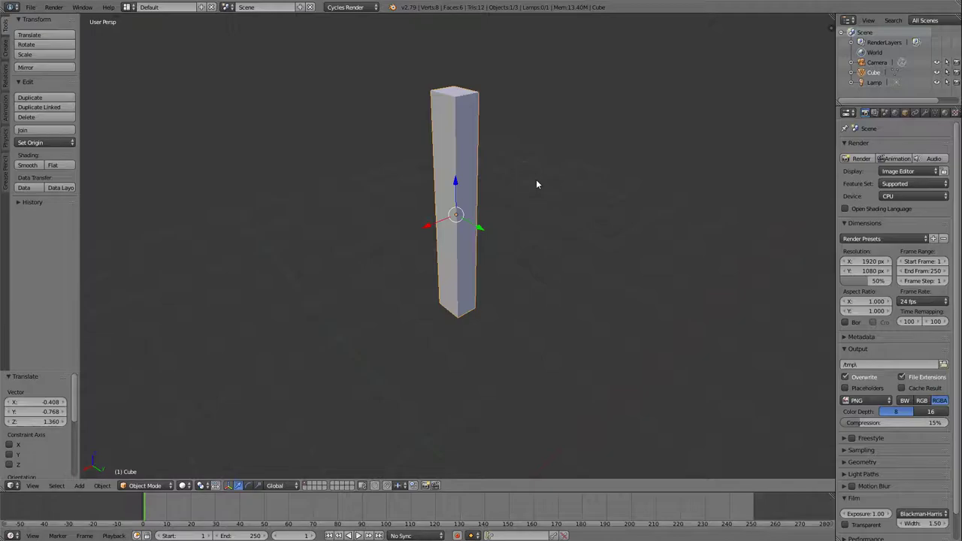
# Step: Try rotating the bar freely and about Z, and scale it along Z by a factor of about 1.14
pyautogui.press('r')
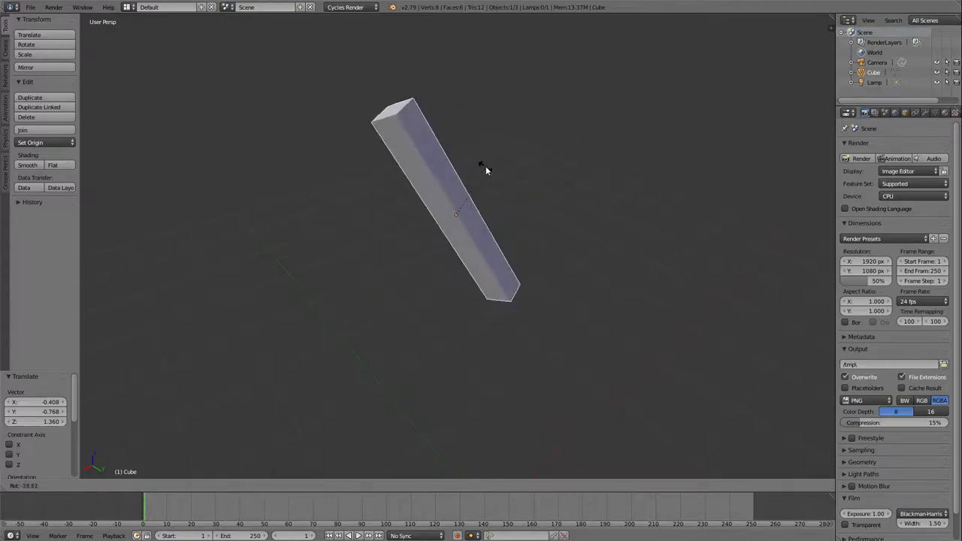
pyautogui.press('z')
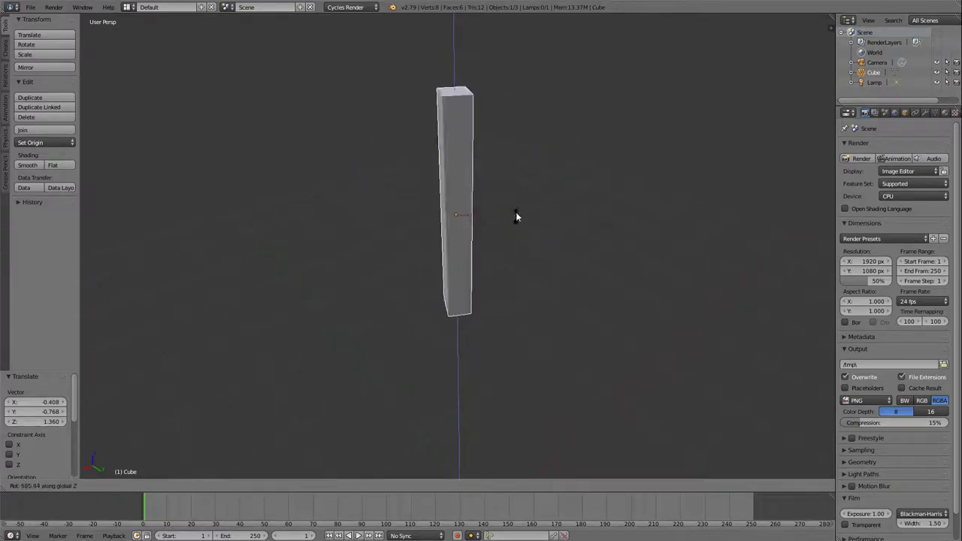
pyautogui.press('s')
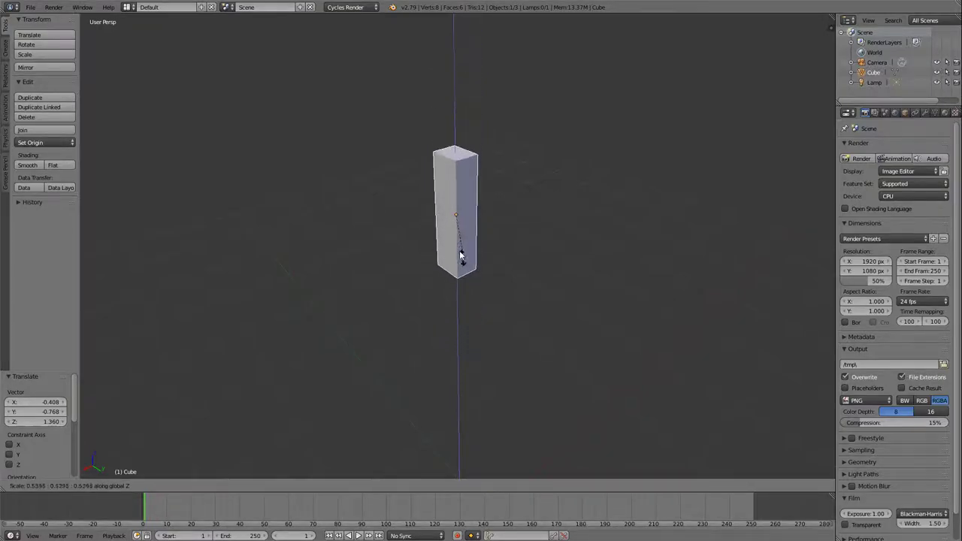
pyautogui.click(466, 269)
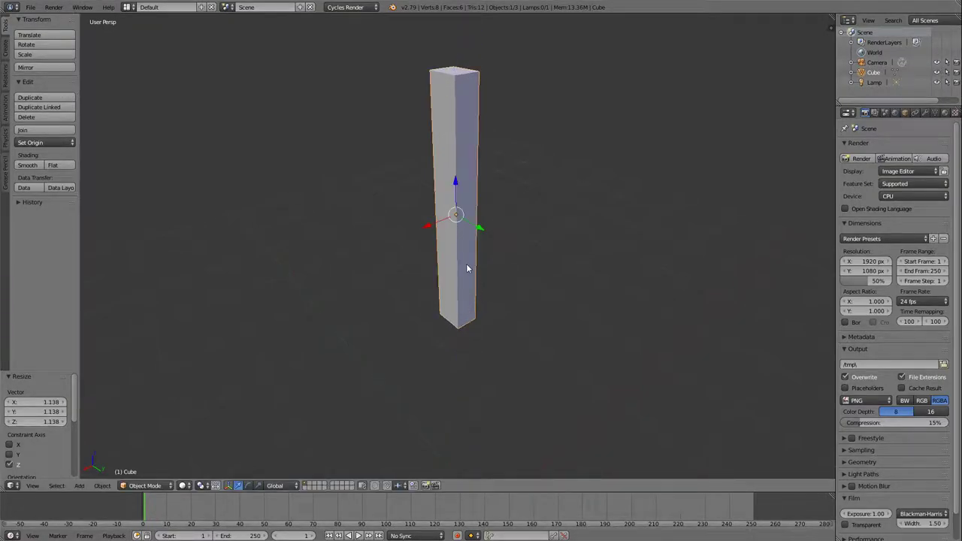
# Step: Rotate the bar about -293° around the X axis and about 170° around the Y axis
pyautogui.press('r')
pyautogui.press('x')
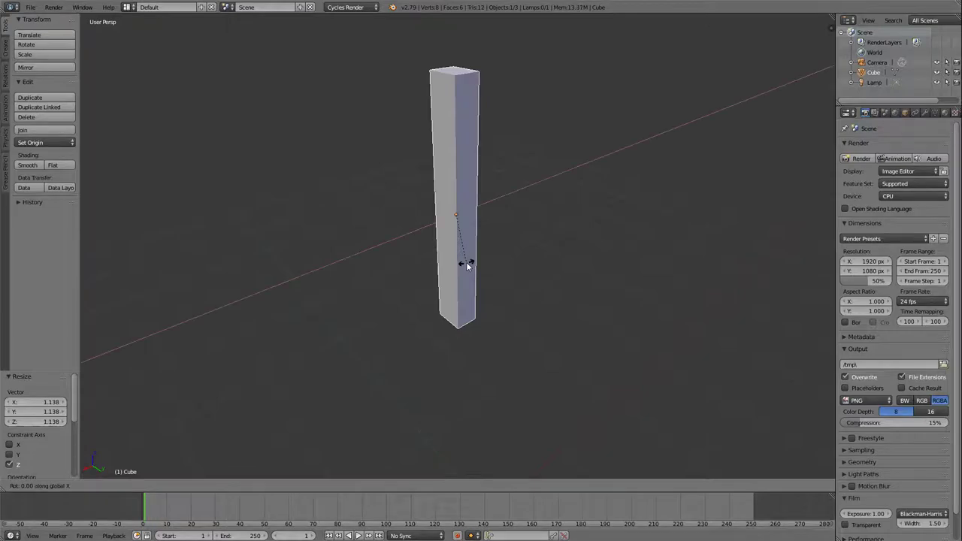
pyautogui.click(518, 226)
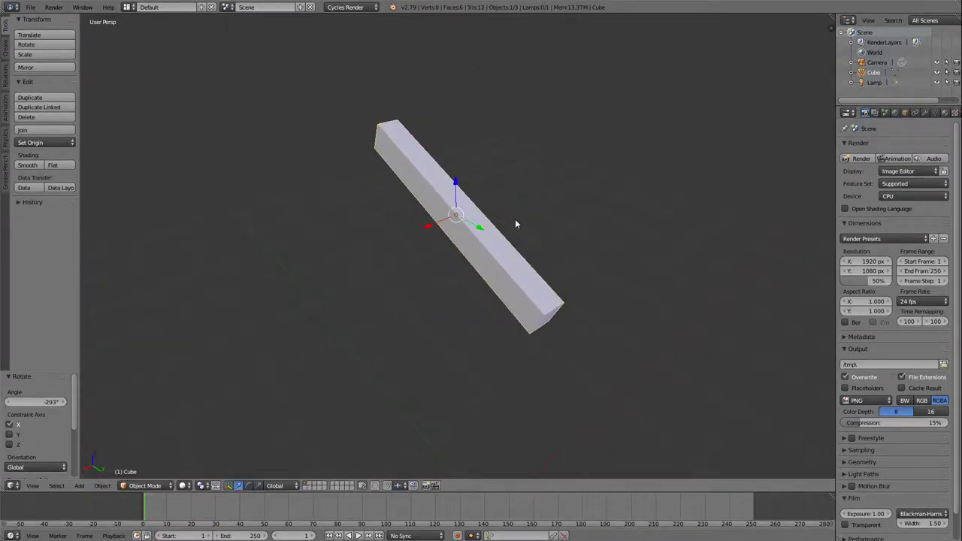
pyautogui.press('r')
pyautogui.press('y')
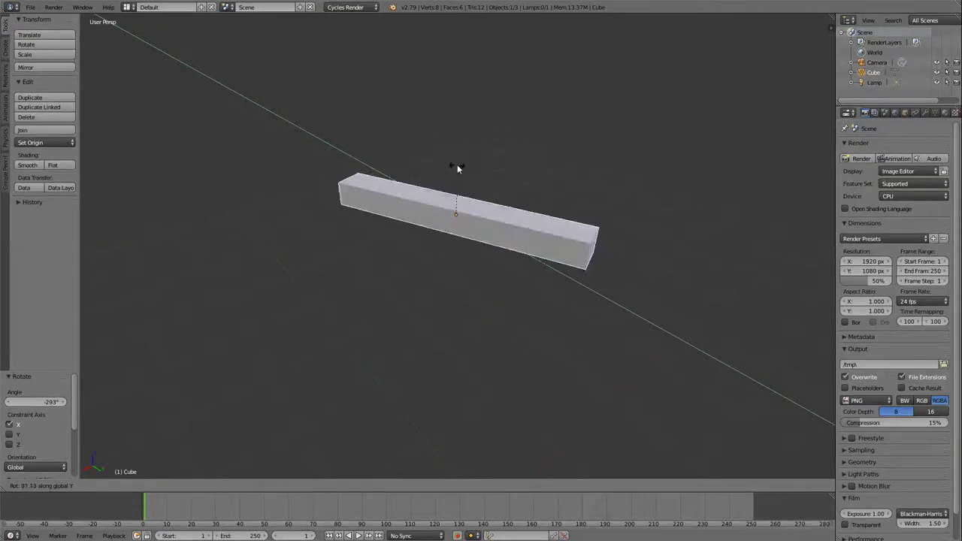
pyautogui.moveTo(601, 257); pyautogui.dragTo(574, 264, button='middle')
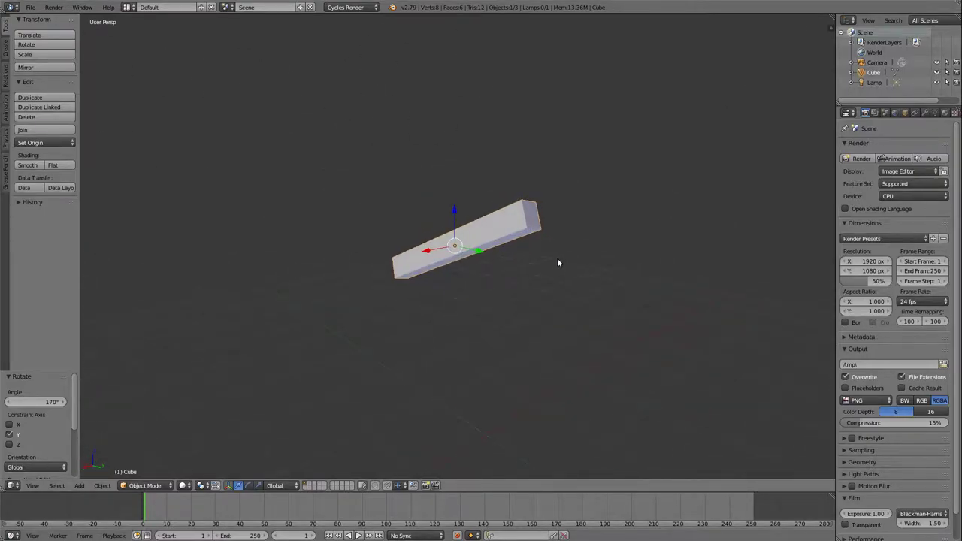
# Step: Delete the rotated bar and add a new cube mesh at the 3D cursor
pyautogui.press('x')
pyautogui.click(515, 239)
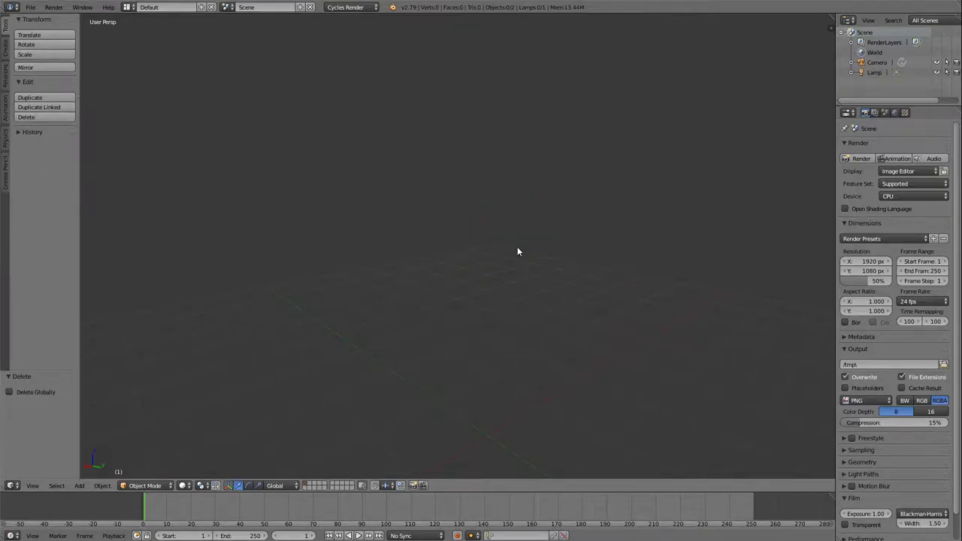
pyautogui.moveTo(484, 299); pyautogui.dragTo(506, 265, button='middle')
pyautogui.hotkey('shift', 'a')
pyautogui.moveTo(484, 197)
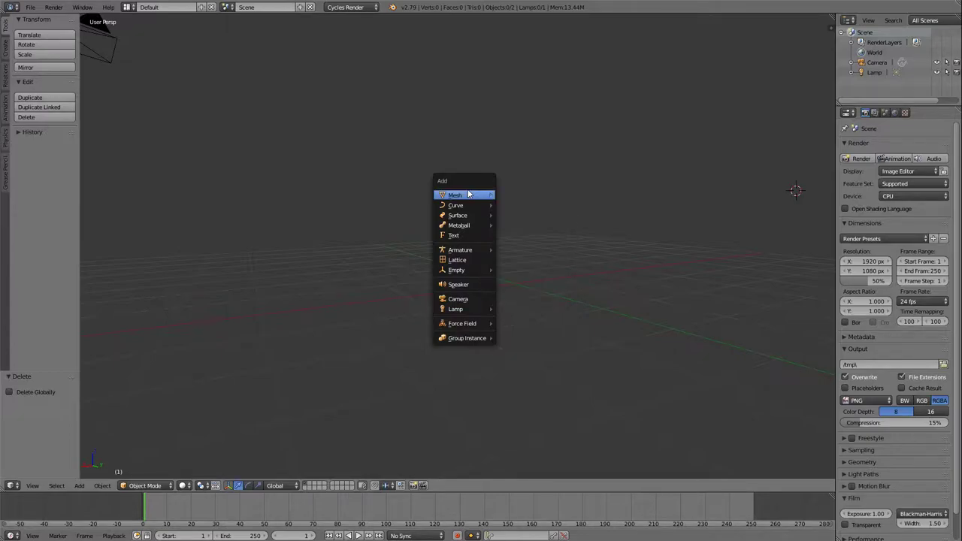
pyautogui.click(508, 204)
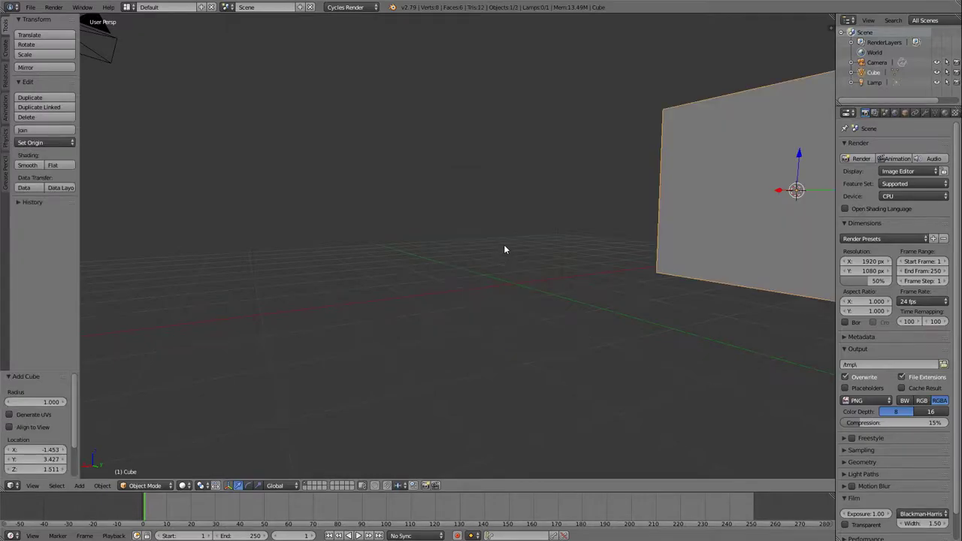
pyautogui.scroll(-5, 560, 202)
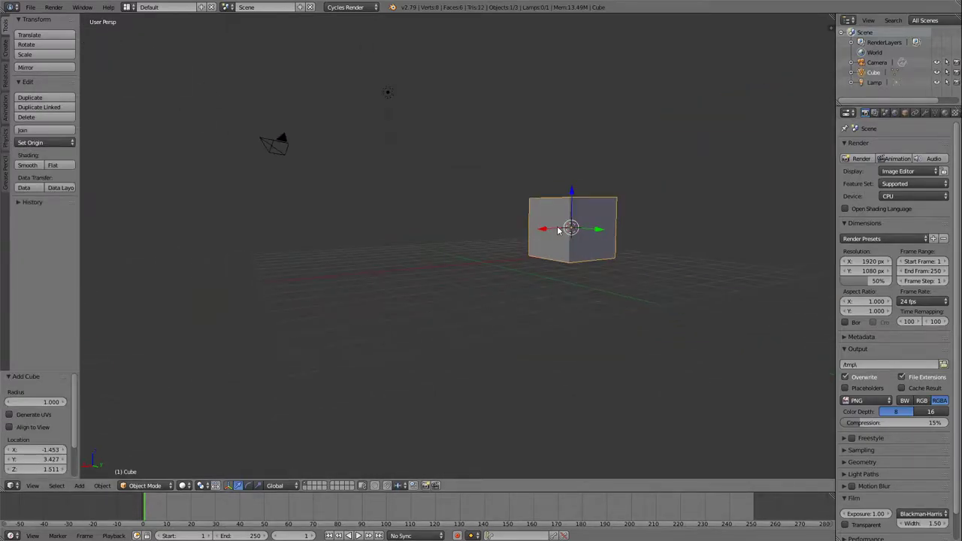
pyautogui.moveTo(546, 204); pyautogui.dragTo(576, 242, button='middle')
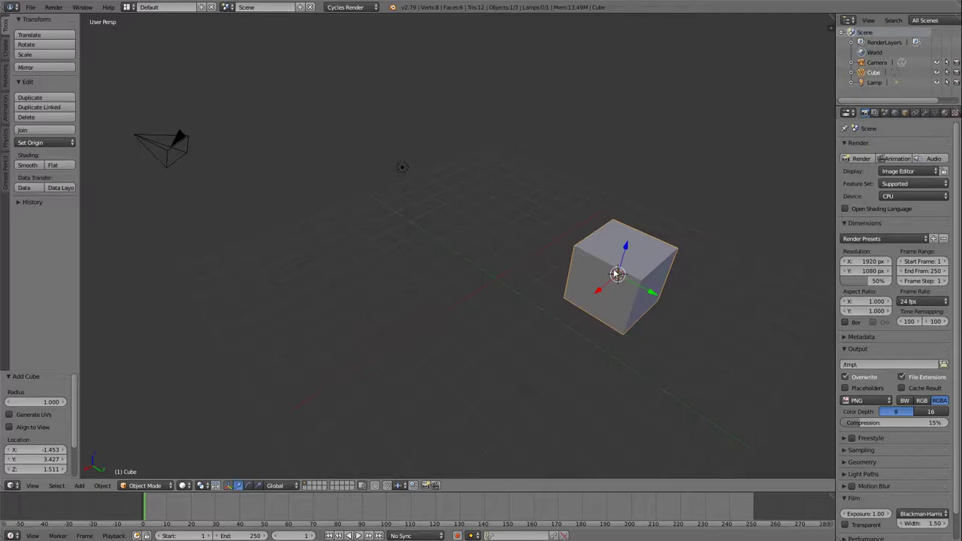
# Step: Place the 3D cursor in empty space between the camera and the cube, and add an ico sphere there
pyautogui.click(466, 253)
pyautogui.hotkey('shift', 'a')
pyautogui.moveTo(368, 274)
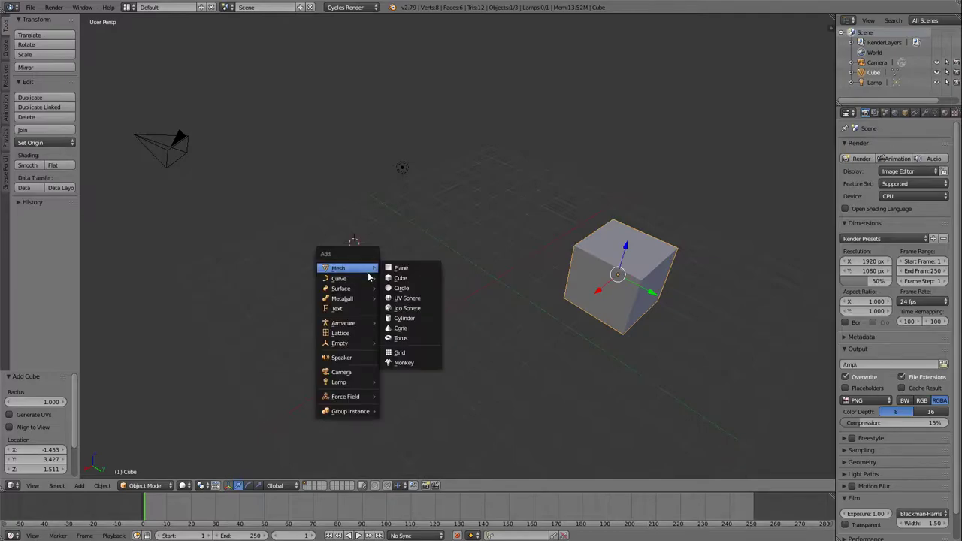
pyautogui.click(408, 309)
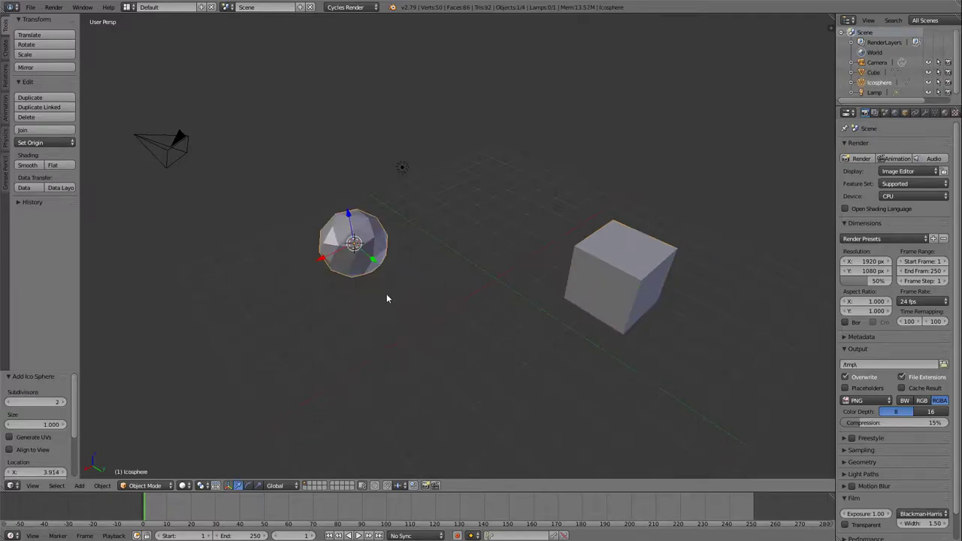
# Step: Select the cube, deselect everything, select all objects in the scene, and deselect them all again
pyautogui.moveTo(493, 224); pyautogui.dragTo(468, 219, button='middle')
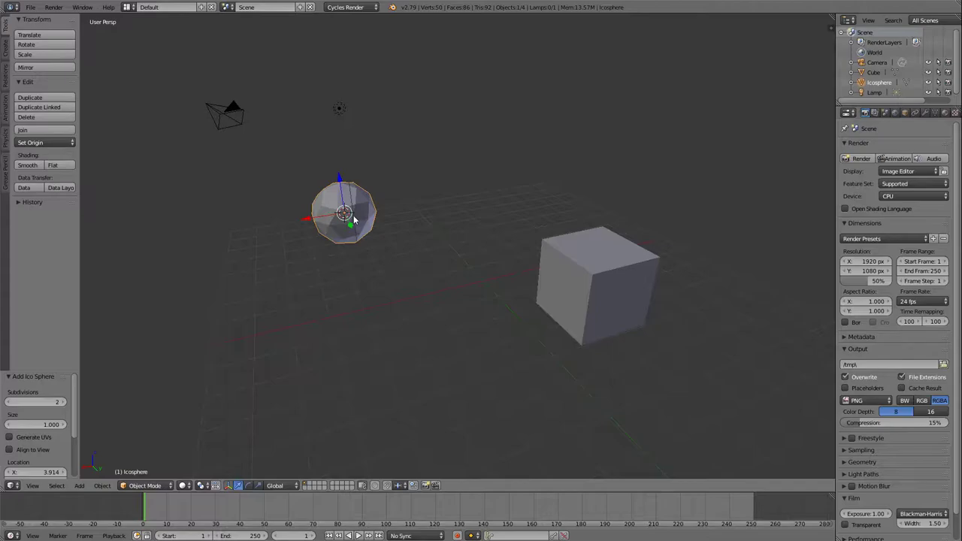
pyautogui.rightClick(542, 245)
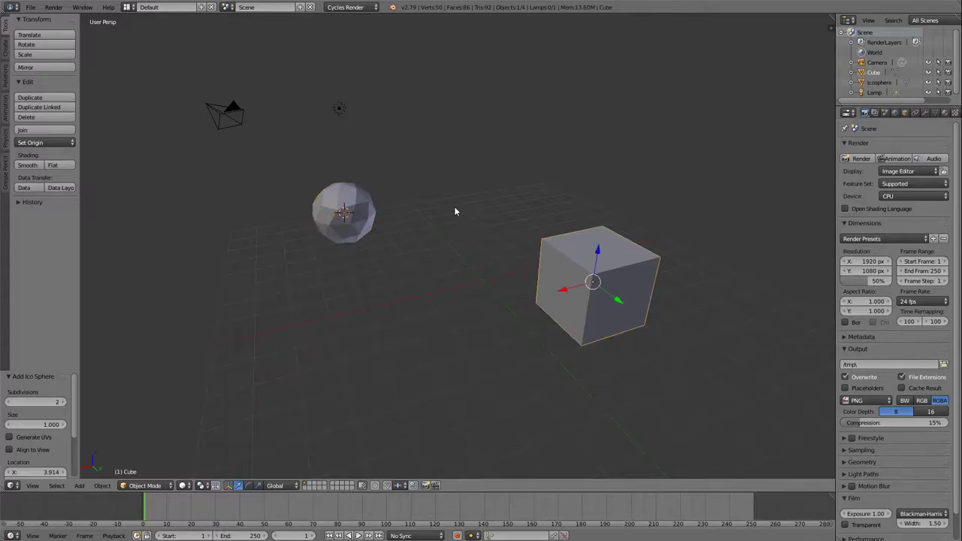
pyautogui.press('a')
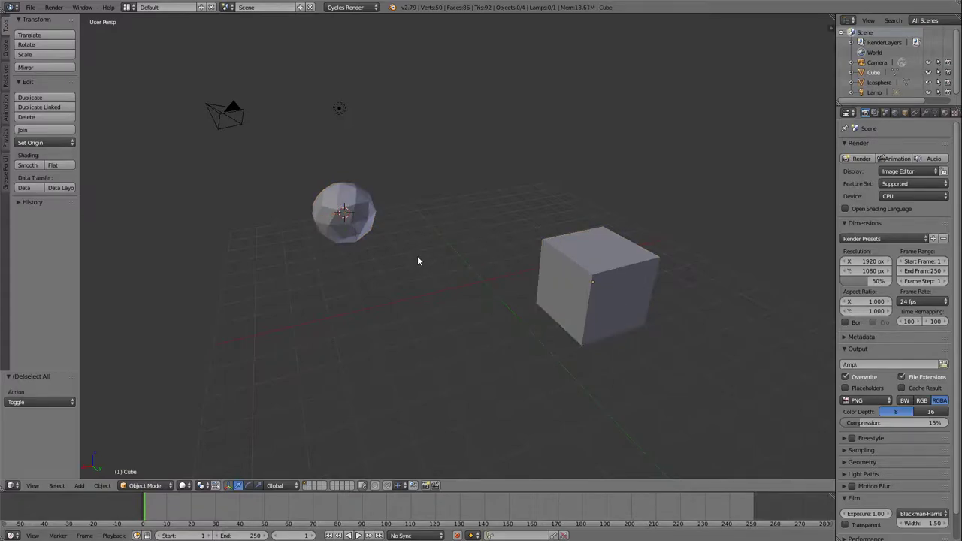
pyautogui.press('a')
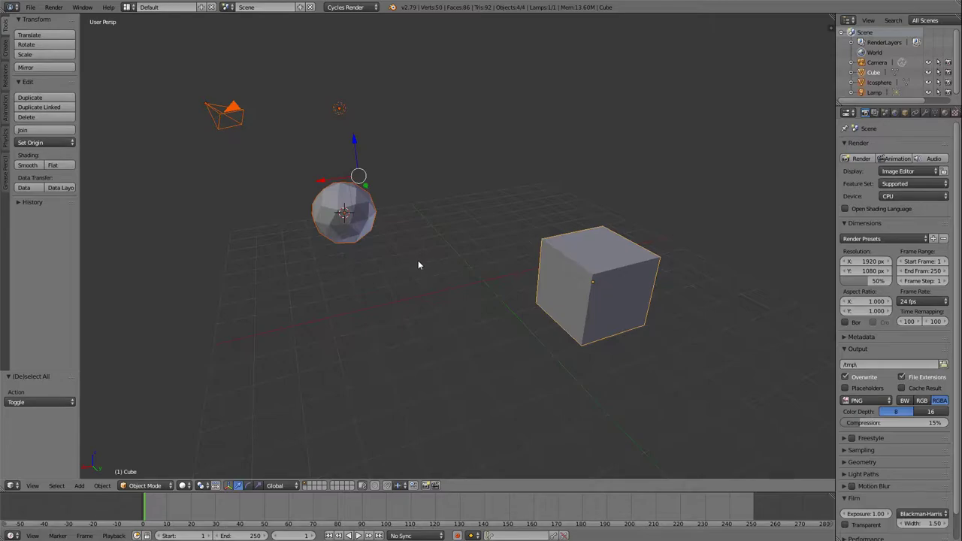
pyautogui.press('a')
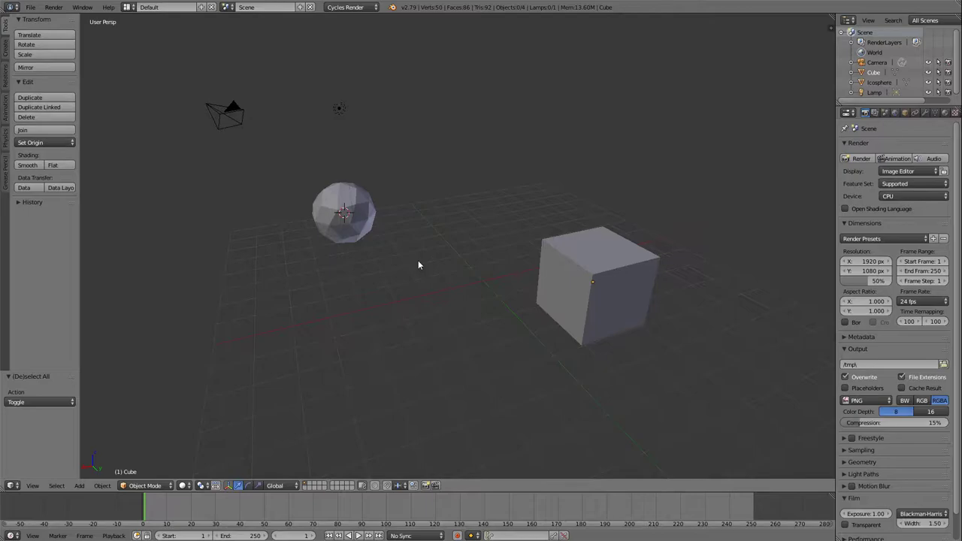
# Step: Select all objects in the scene, and select the cube, the ico sphere and the cube again individually
pyautogui.moveTo(419, 265)
pyautogui.mouseDown(button='middle')
pyautogui.moveTo(421, 251)
pyautogui.moveTo(376, 257)
pyautogui.moveTo(302, 208)
pyautogui.moveTo(439, 263)
pyautogui.moveTo(435, 256)
pyautogui.mouseUp(button='middle')
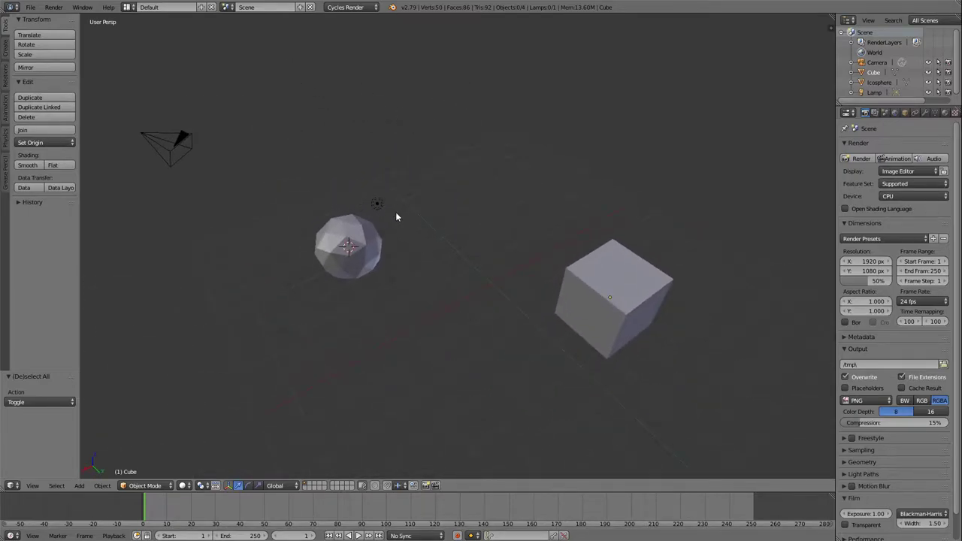
pyautogui.press('a')
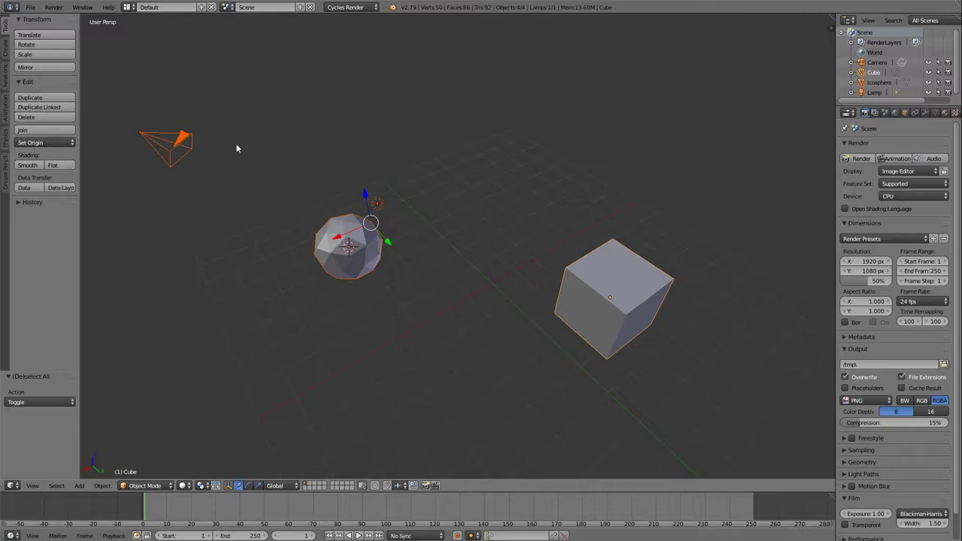
pyautogui.moveTo(491, 240); pyautogui.dragTo(503, 208, button='middle')
pyautogui.rightClick(608, 219)
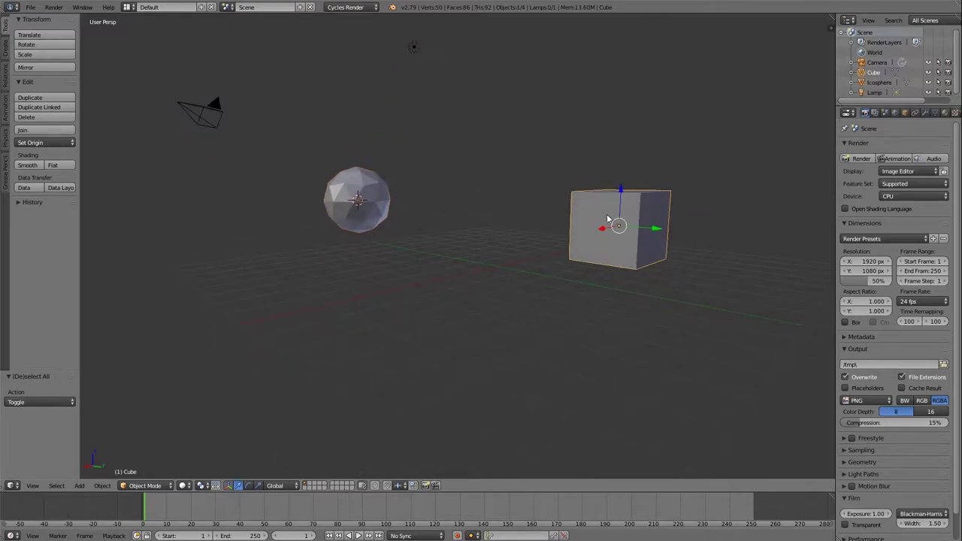
pyautogui.rightClick(344, 218)
pyautogui.rightClick(640, 237)
pyautogui.moveTo(437, 222)
pyautogui.mouseDown(button='middle')
pyautogui.moveTo(468, 204)
pyautogui.moveTo(428, 206)
pyautogui.mouseUp(button='middle')
# Step: Select the ico sphere and move it along the X axis by about -5.03 and by another -2.35
pyautogui.rightClick(369, 191)
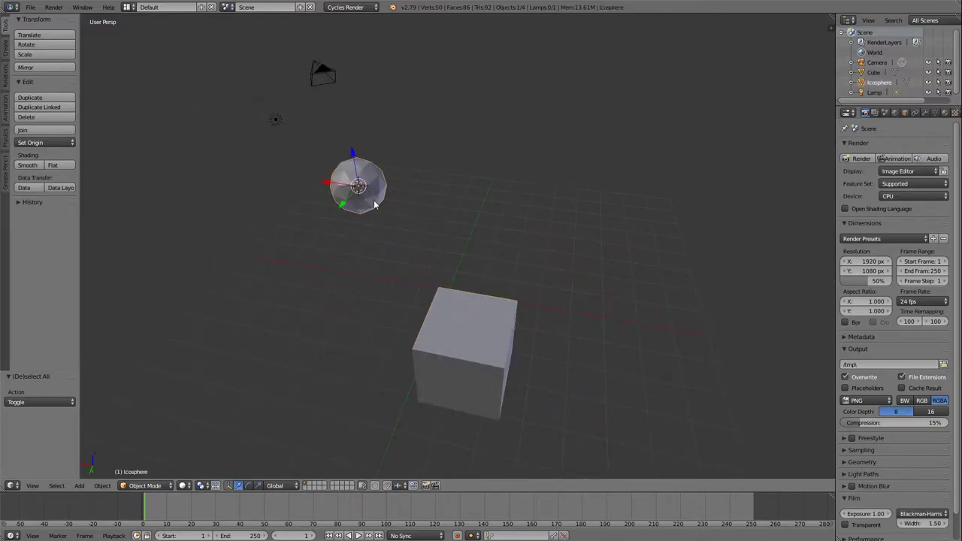
pyautogui.press('g')
pyautogui.press('x')
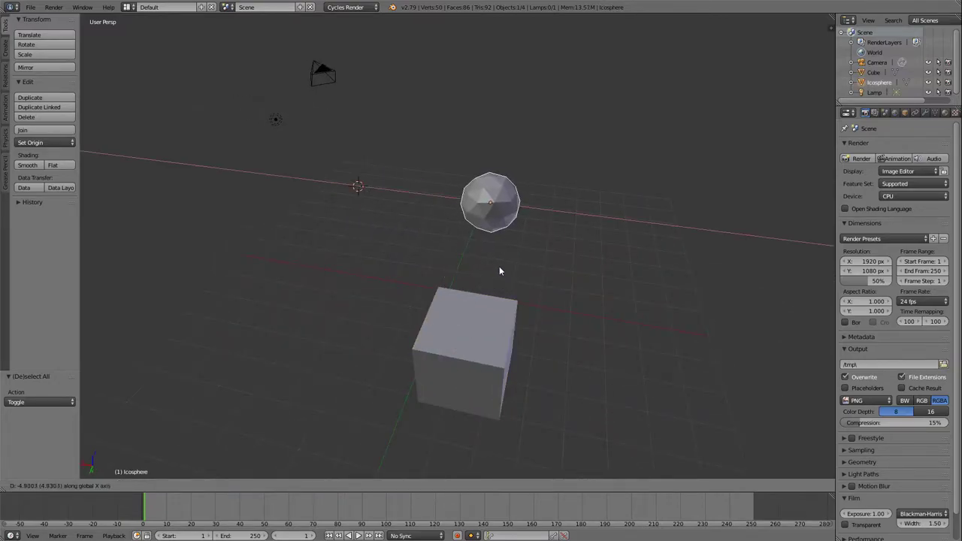
pyautogui.click(499, 267)
pyautogui.moveTo(545, 249); pyautogui.dragTo(675, 193, button='middle')
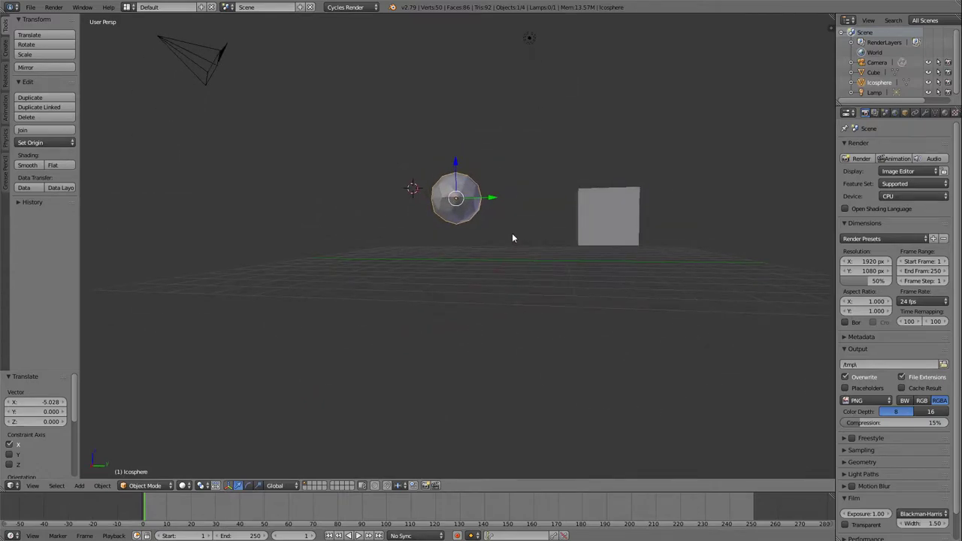
pyautogui.press('g')
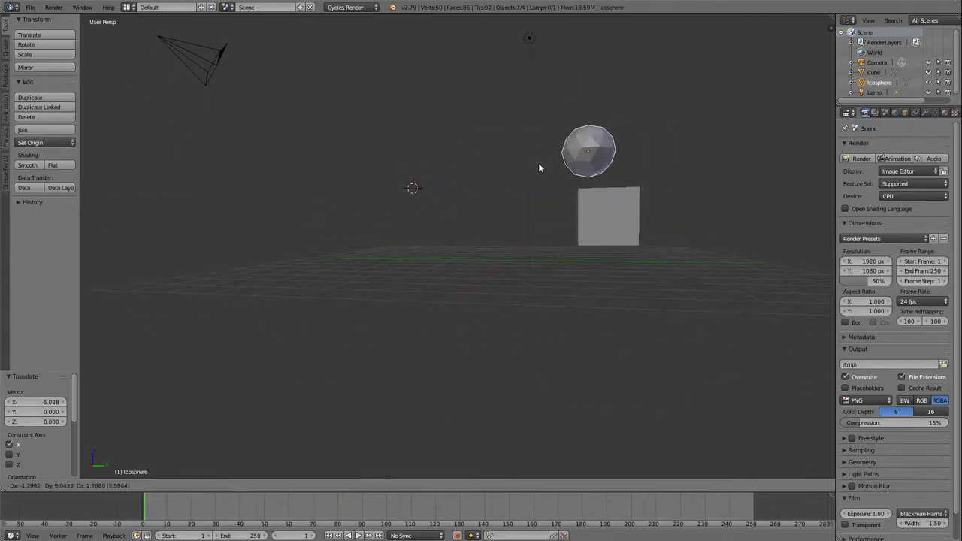
pyautogui.press('x')
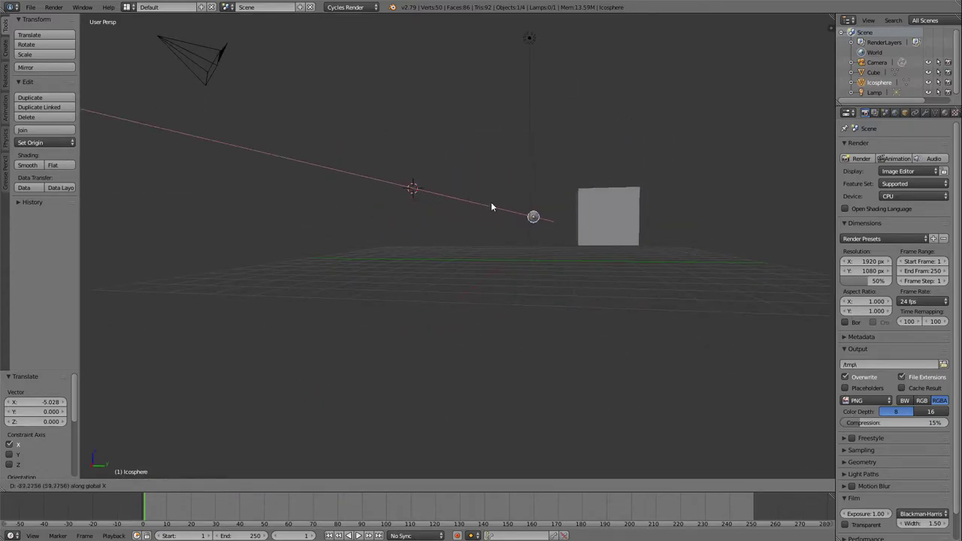
pyautogui.click(422, 197)
# Step: Move the cube freely by about 0.92 in X, -2.28 in Y and 1.55 in Z, and reposition it beneath the ico sphere
pyautogui.moveTo(584, 172); pyautogui.dragTo(531, 204, button='middle')
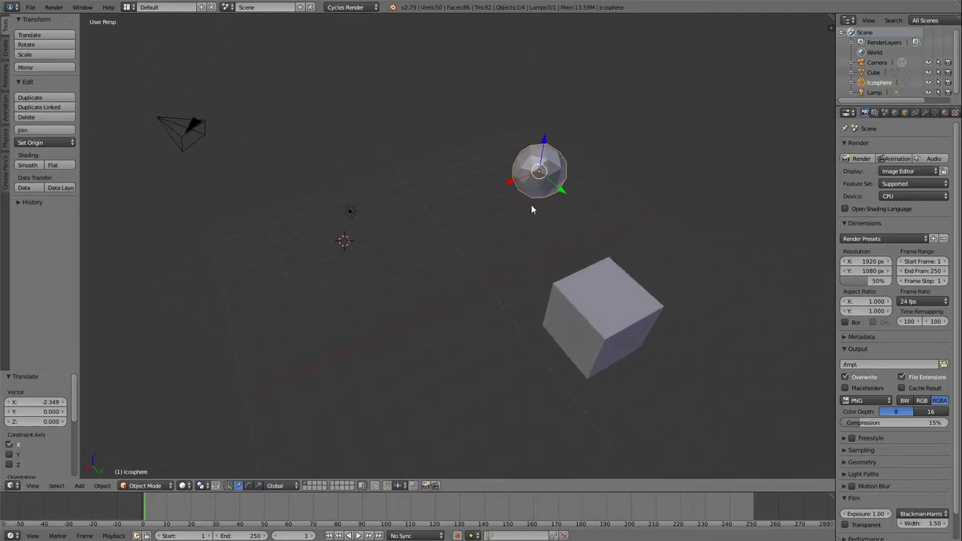
pyautogui.rightClick(591, 307)
pyautogui.press('g')
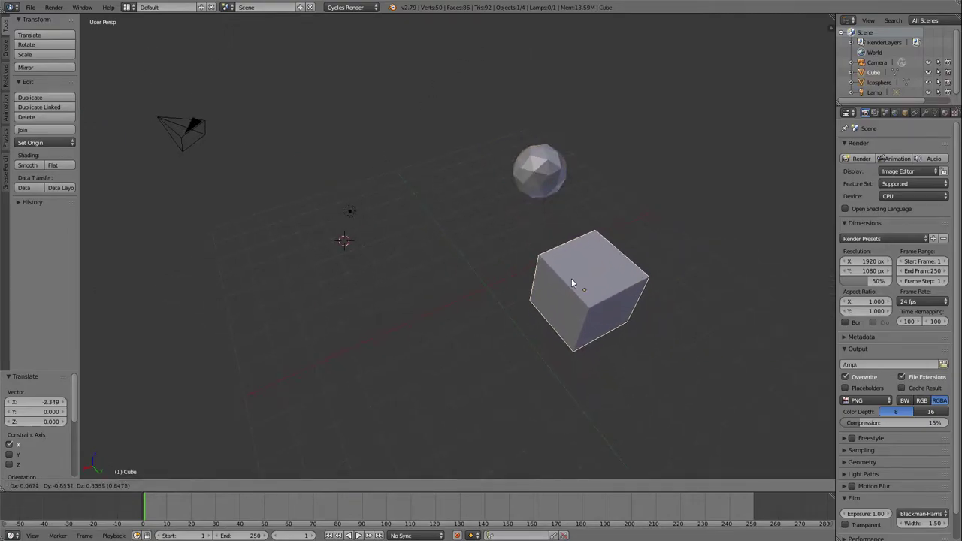
pyautogui.click(517, 230)
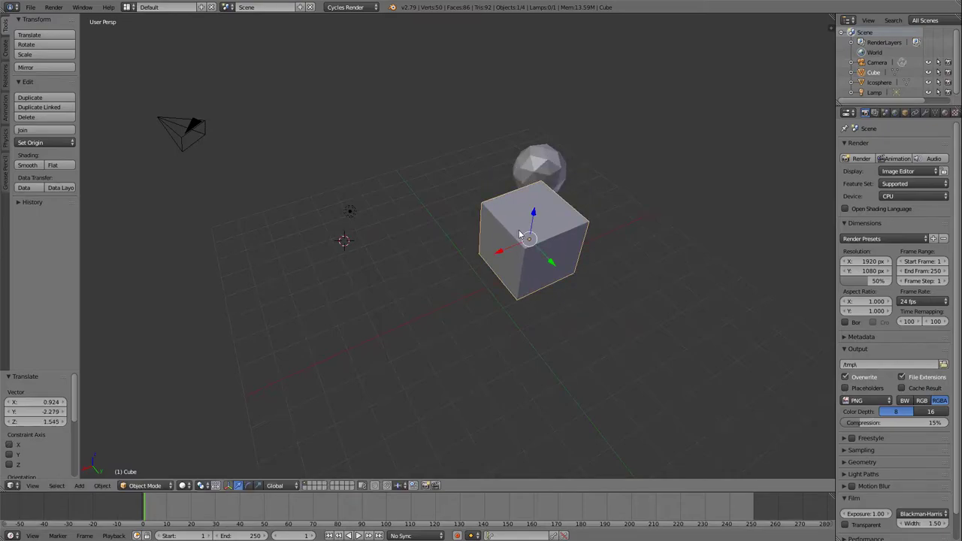
pyautogui.moveTo(517, 229); pyautogui.dragTo(730, 218, button='middle')
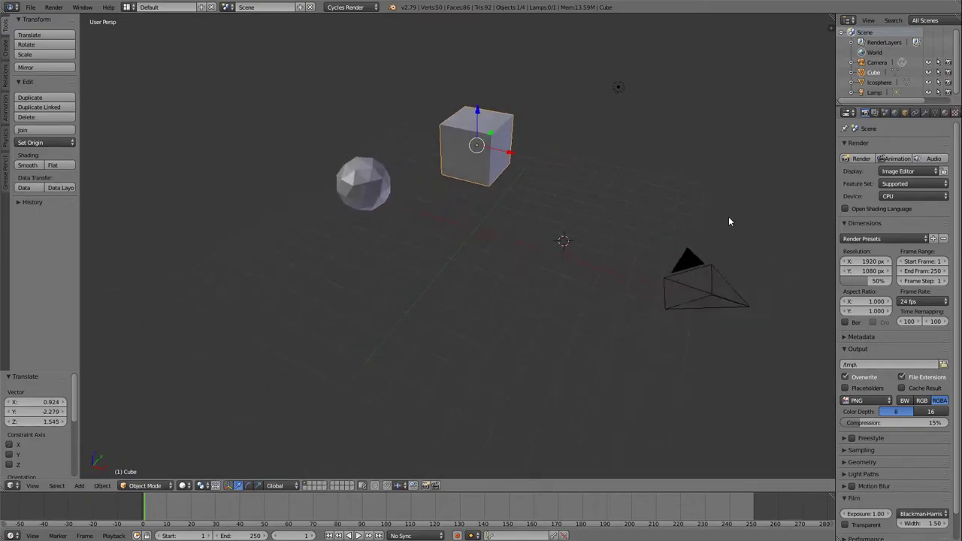
pyautogui.press('g')
pyautogui.click(423, 275)
# Step: Move the ico sphere onto the top of the cube, by about 0.22 in X, -0.56 in Y and -0.53 in Z
pyautogui.moveTo(423, 277)
pyautogui.mouseDown(button='middle')
pyautogui.moveTo(470, 217)
pyautogui.moveTo(531, 209)
pyautogui.moveTo(449, 243)
pyautogui.moveTo(438, 281)
pyautogui.moveTo(333, 240)
pyautogui.moveTo(254, 275)
pyautogui.moveTo(230, 328)
pyautogui.moveTo(115, 235)
pyautogui.moveTo(278, 221)
pyautogui.moveTo(413, 277)
pyautogui.mouseUp(button='middle')
pyautogui.rightClick(391, 234)
pyautogui.press('g')
pyautogui.click(413, 253)
pyautogui.scroll(5, 412, 274)
pyautogui.scroll(-2, 383, 352)
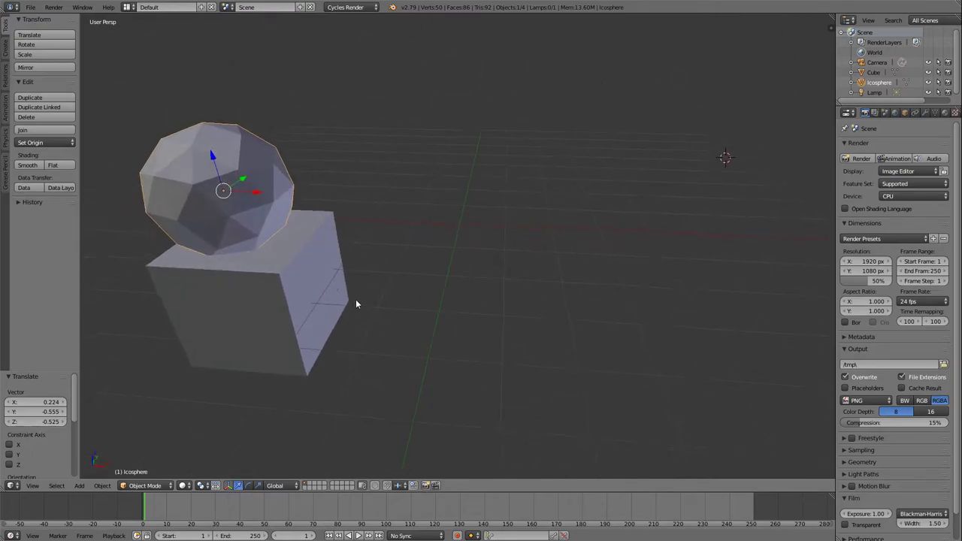
pyautogui.moveTo(357, 303); pyautogui.dragTo(300, 301, button='middle')
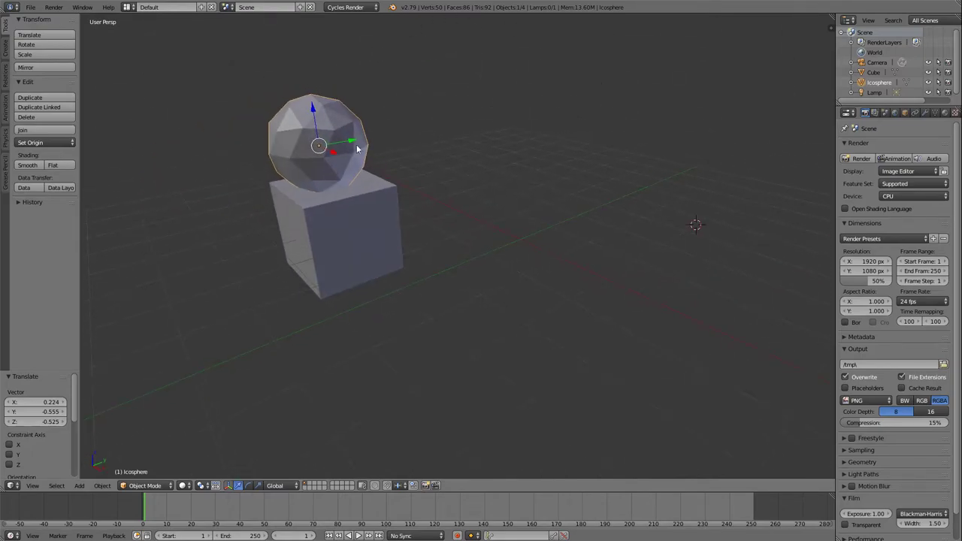
# Step: Stretch the ico sphere along the Z axis by a factor of about 1.715
pyautogui.press('s')
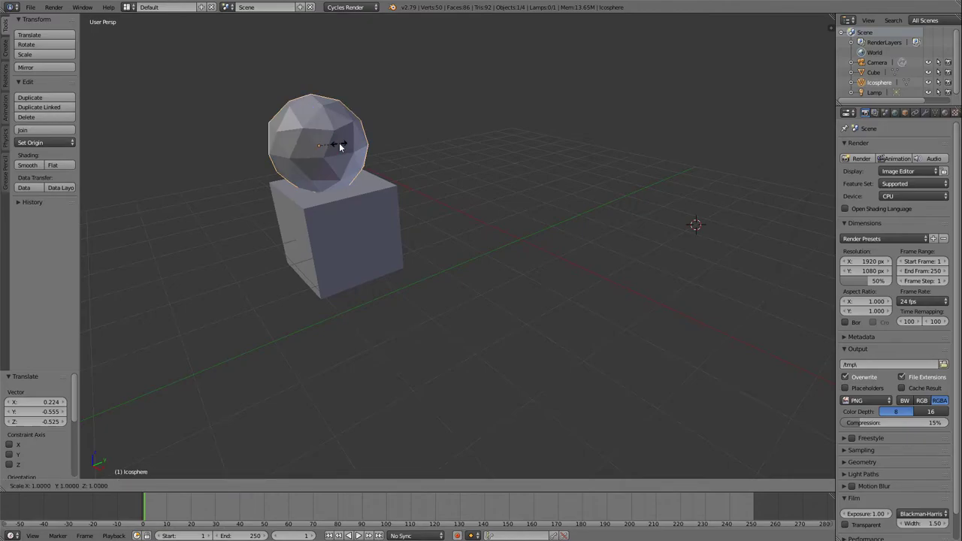
pyautogui.press('z')
pyautogui.click(335, 117)
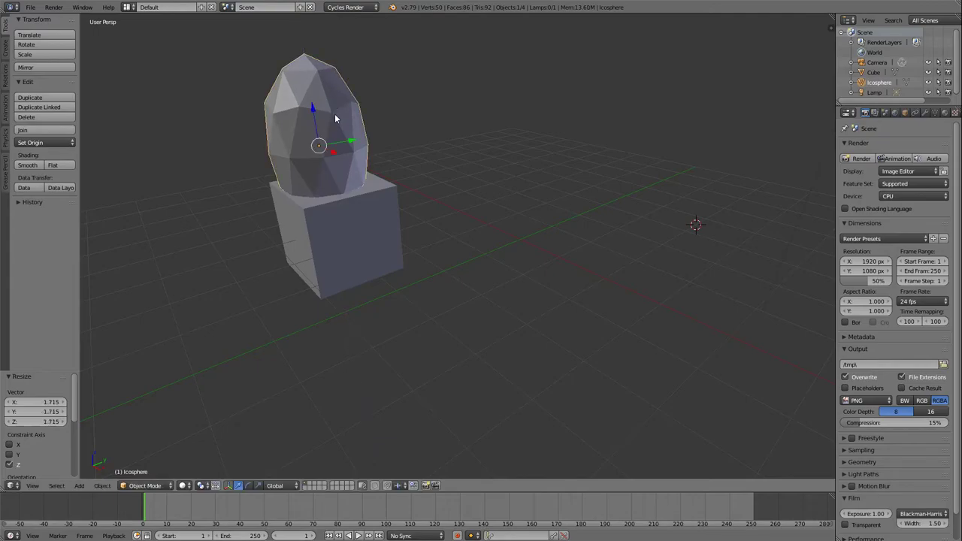
pyautogui.moveTo(454, 137); pyautogui.dragTo(370, 145, button='middle')
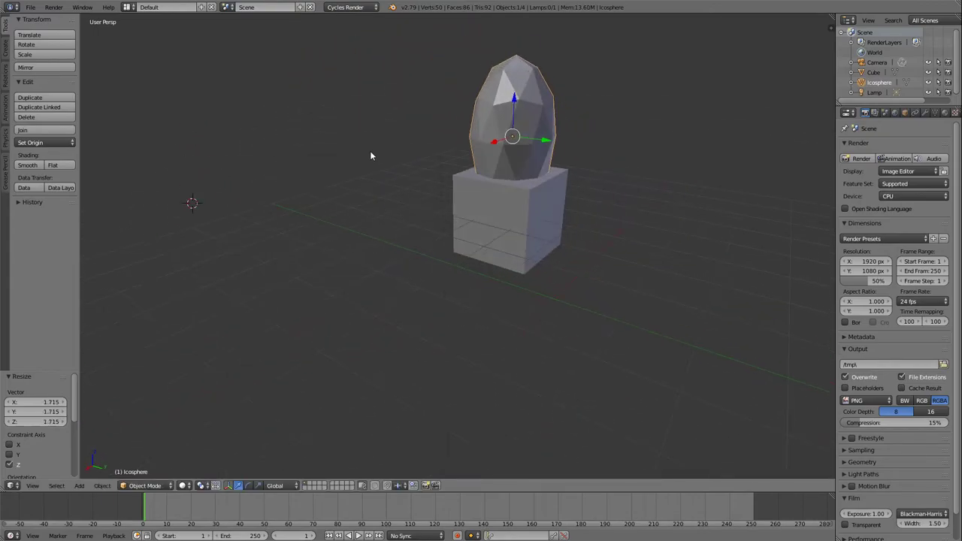